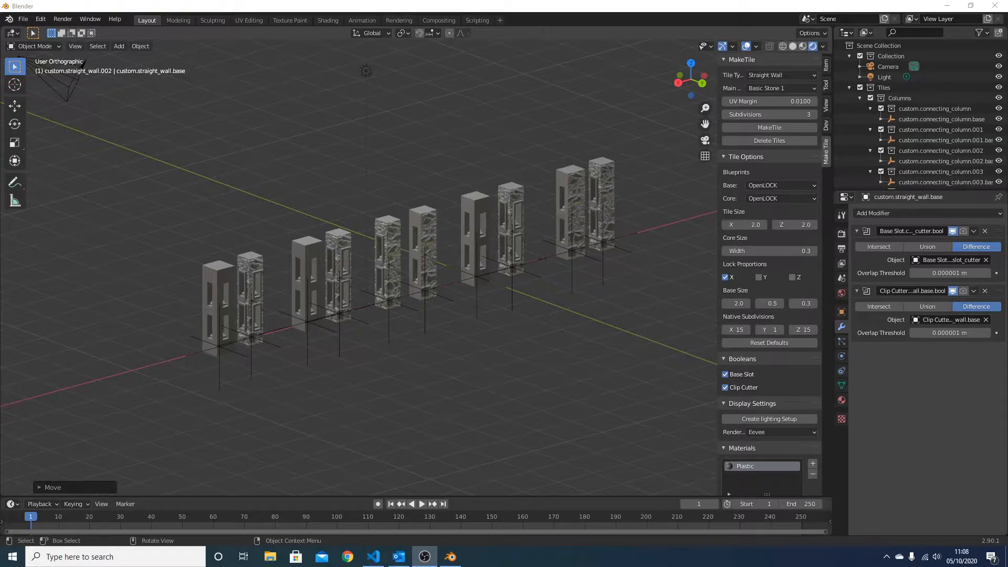
# Raise the T column joining the three stone walls about 2.6 m along Z, out of the wall junction
pyautogui.moveTo(485, 300); pyautogui.dragTo(369, 310, button='middle')
pyautogui.scroll(-4, 369, 306)
pyautogui.keyDown('shift'); pyautogui.moveTo(510, 364); pyautogui.dragTo(266, 242, button='middle'); pyautogui.keyUp('shift')
pyautogui.scroll(5, 401, 287)
pyautogui.click(510, 359)
pyautogui.press('KP_Decimal')
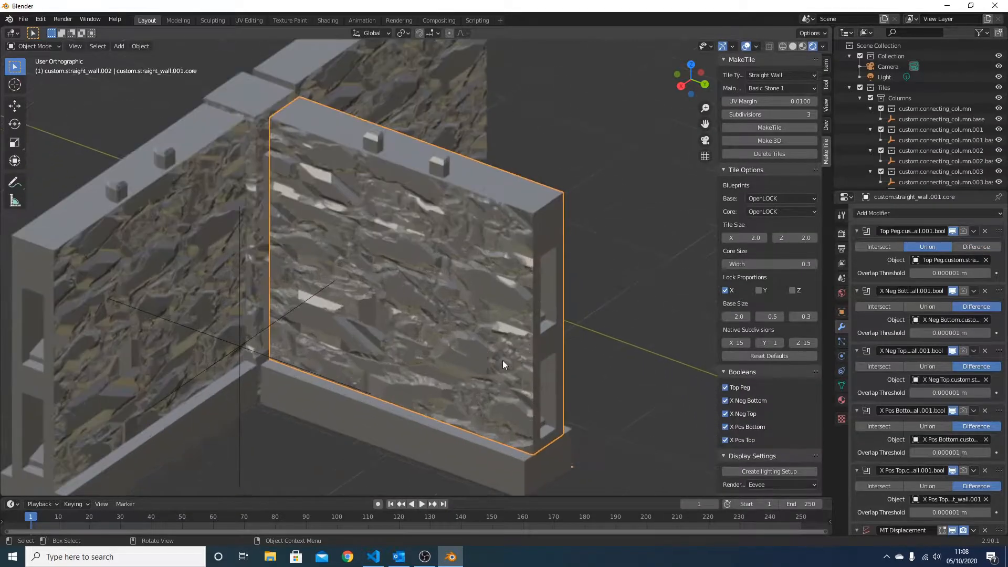
pyautogui.click(238, 426)
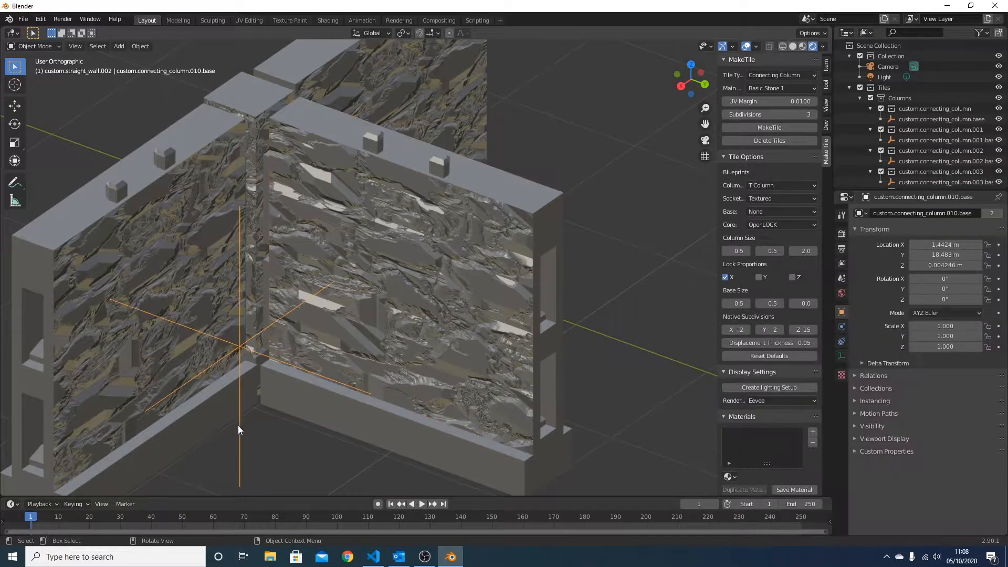
pyautogui.scroll(-3, 262, 415)
pyautogui.press('g')
pyautogui.press('z')
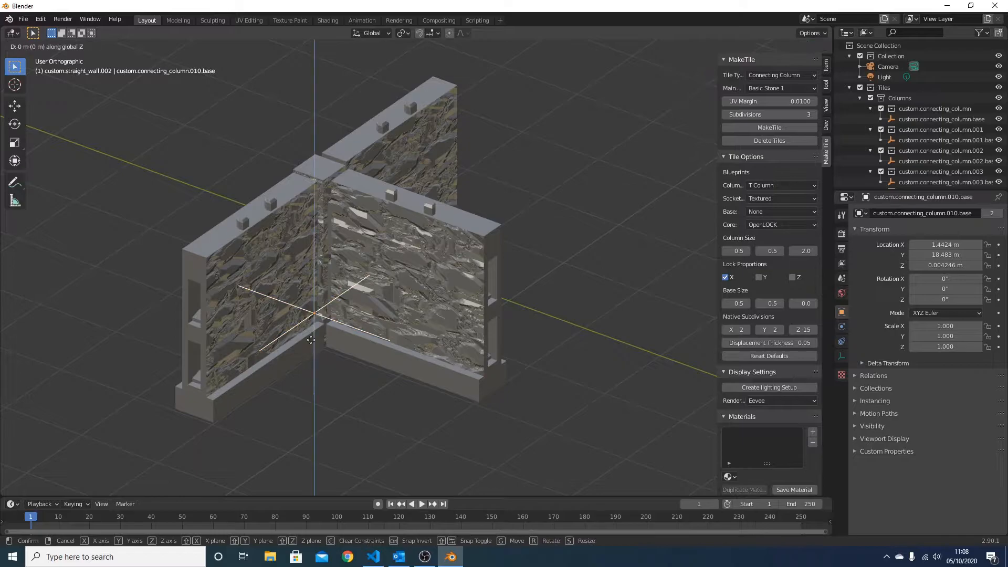
pyautogui.click(292, 158)
pyautogui.moveTo(348, 149); pyautogui.dragTo(224, 405, button='middle')
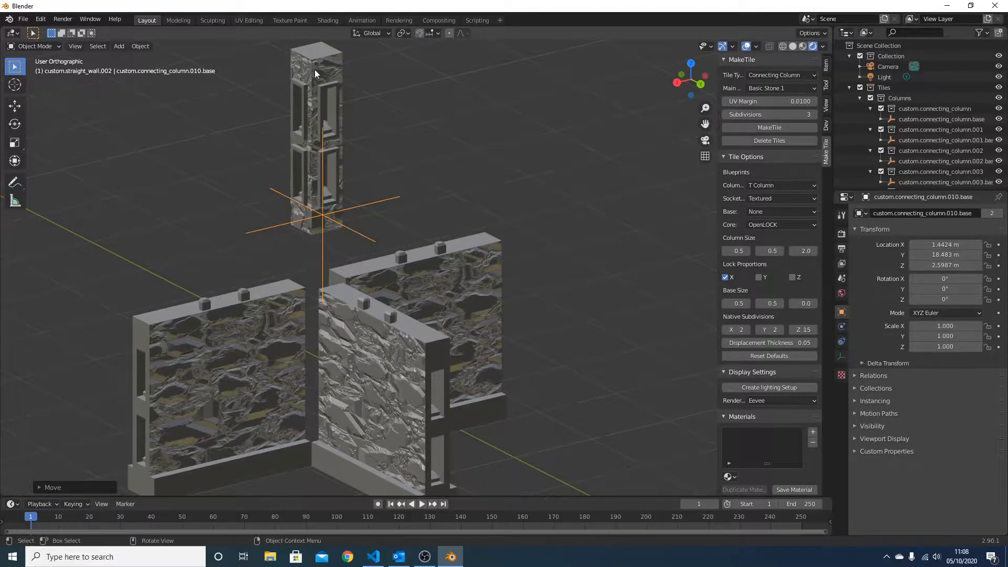
# Select the raised T column, look over the row of column samples, and view the available column types
pyautogui.click(313, 128)
pyautogui.scroll(-4, 220, 158)
pyautogui.keyDown('shift'); pyautogui.moveTo(323, 240); pyautogui.dragTo(729, 376, button='middle'); pyautogui.keyUp('shift')
pyautogui.scroll(3, 540, 355)
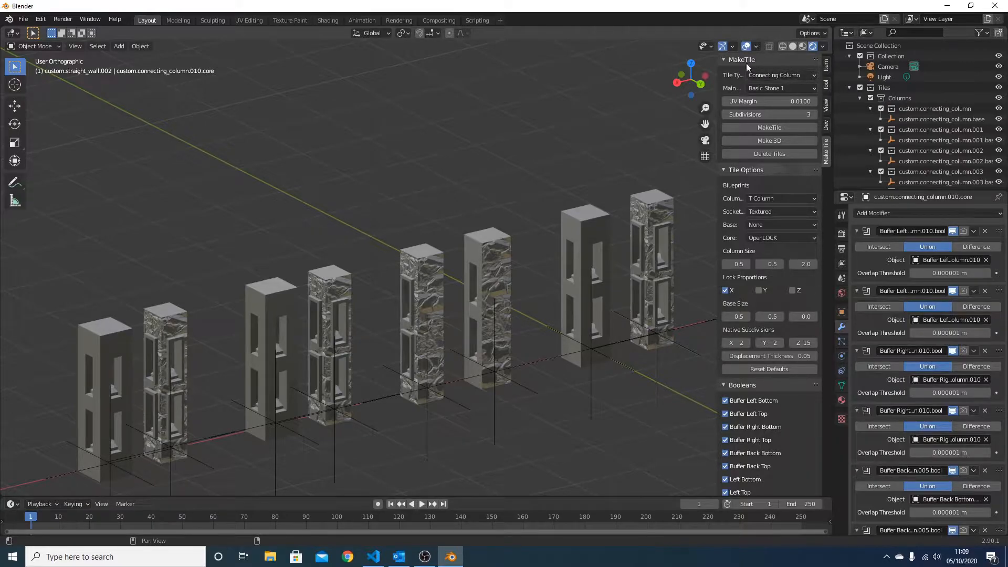
pyautogui.keyDown('shift'); pyautogui.moveTo(337, 425); pyautogui.dragTo(357, 381, button='middle'); pyautogui.keyUp('shift')
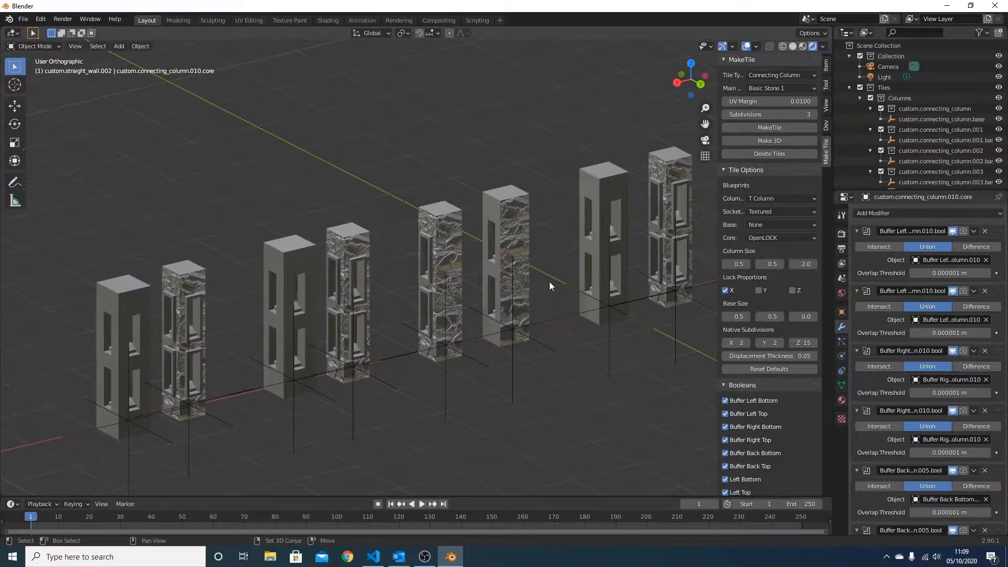
pyautogui.keyDown('shift'); pyautogui.moveTo(549, 282); pyautogui.dragTo(524, 233, button='middle'); pyautogui.keyUp('shift')
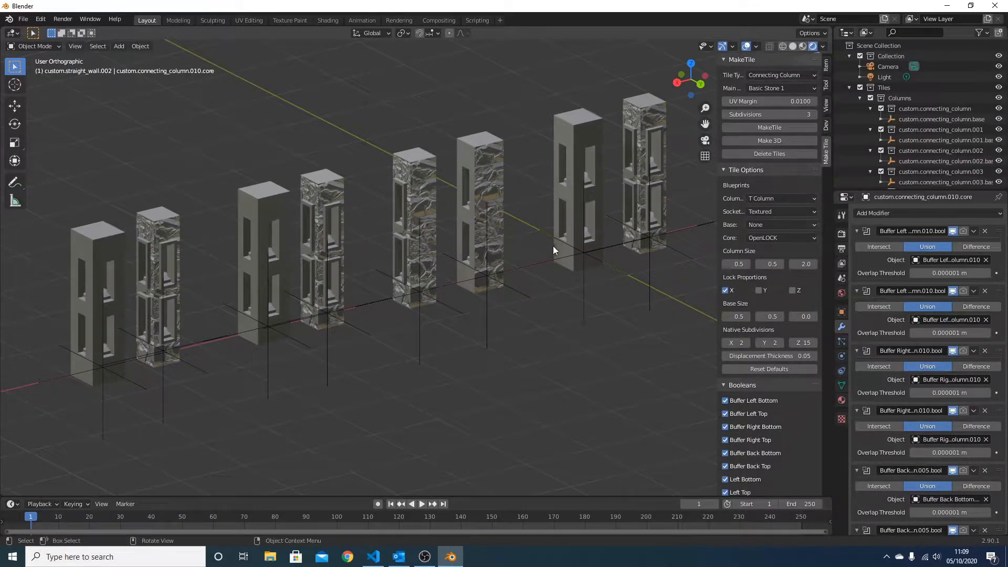
pyautogui.click(765, 198)
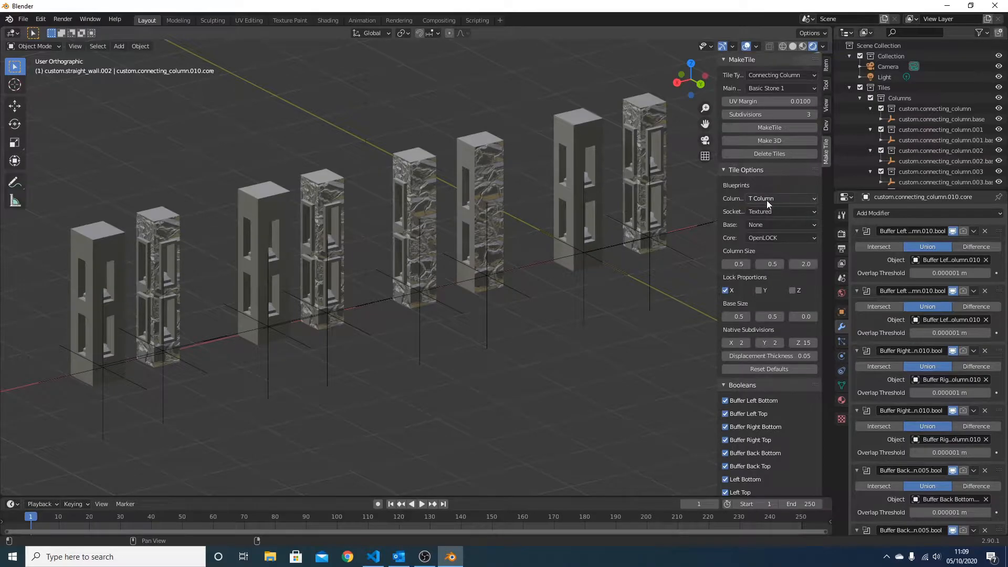
pyautogui.click(766, 199)
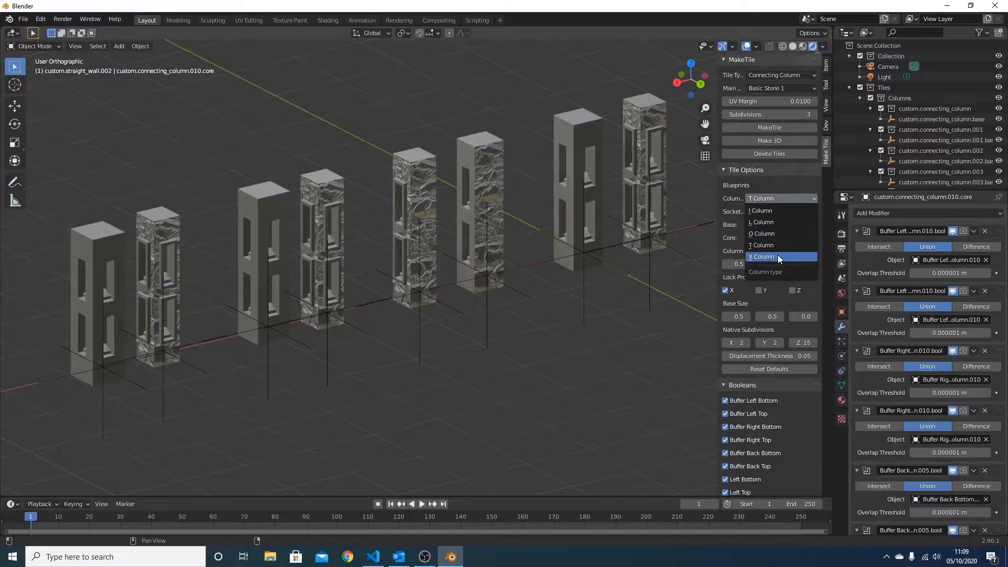
# Examine the flat-socket X column, and zoom in on the textured I column to inspect its socket faces
pyautogui.keyDown('shift'); pyautogui.moveTo(219, 396); pyautogui.dragTo(258, 335, button='middle'); pyautogui.keyUp('shift')
pyautogui.moveTo(311, 292); pyautogui.dragTo(317, 289, button='middle')
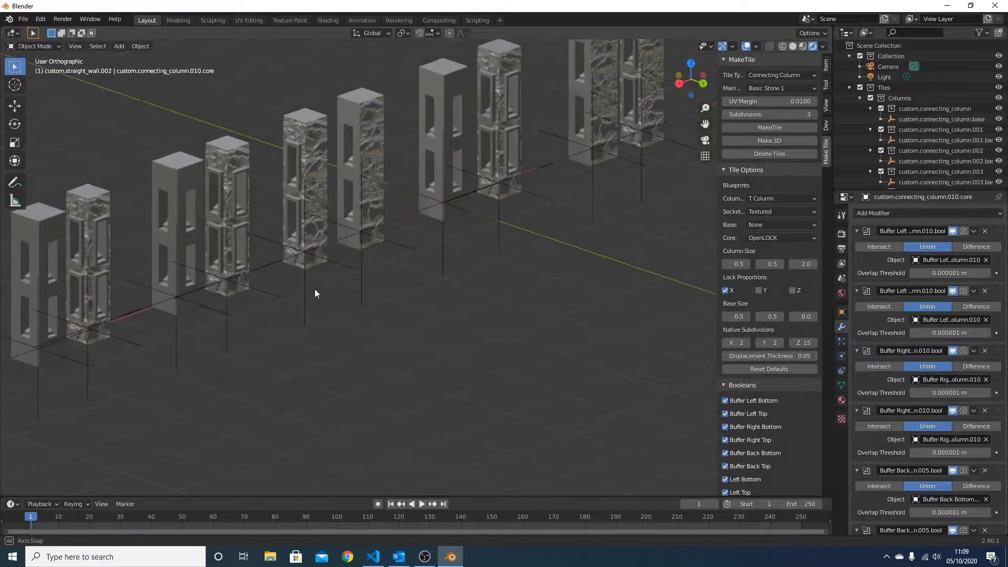
pyautogui.keyDown('shift'); pyautogui.moveTo(268, 251); pyautogui.dragTo(213, 288, button='middle'); pyautogui.keyUp('shift')
pyautogui.click(100, 279)
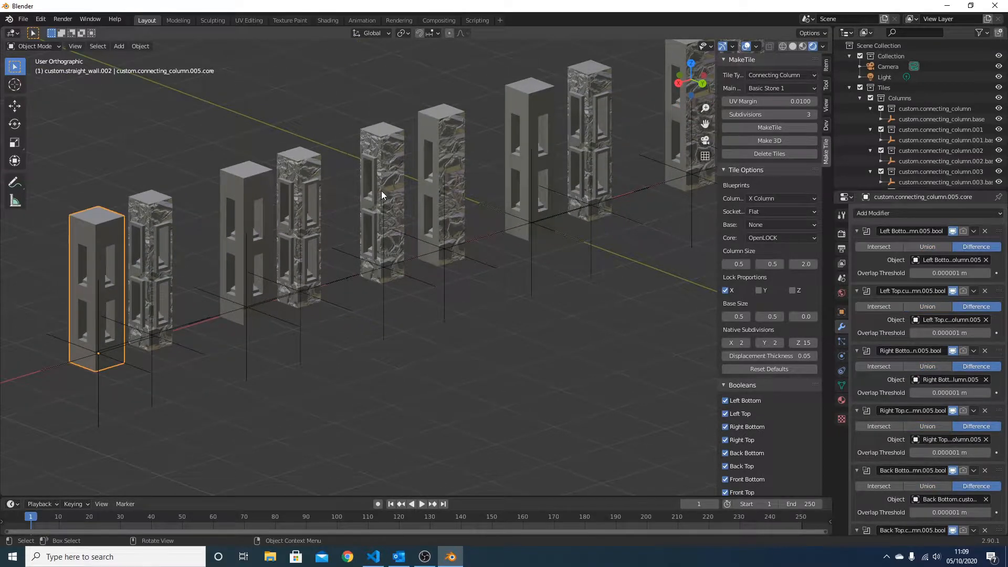
pyautogui.scroll(-3, 381, 190)
pyautogui.keyDown('shift'); pyautogui.moveTo(581, 196); pyautogui.dragTo(367, 315, button='middle'); pyautogui.keyUp('shift')
pyautogui.click(494, 208)
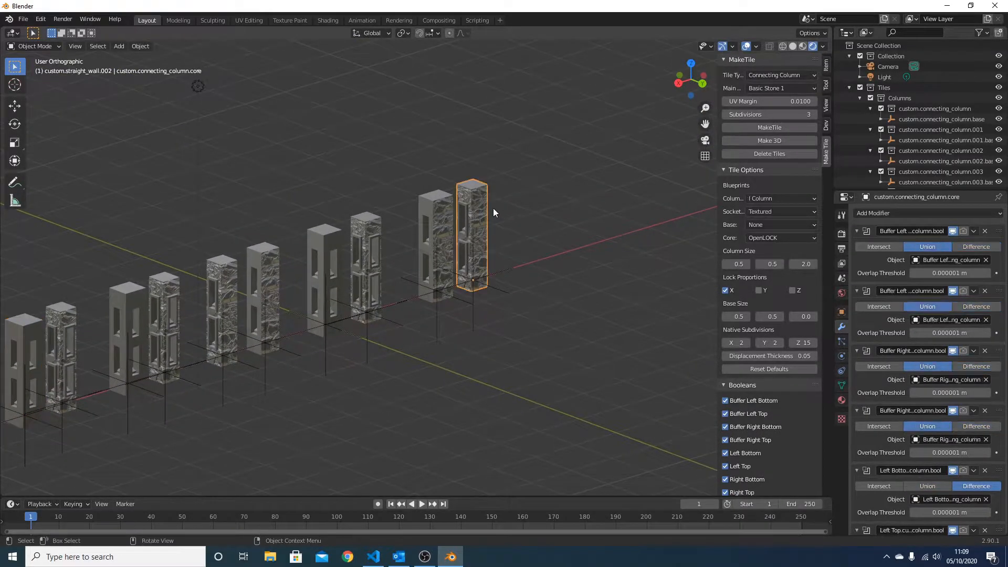
pyautogui.press('KP_Decimal')
pyautogui.moveTo(498, 282); pyautogui.dragTo(238, 304, button='middle')
pyautogui.moveTo(352, 265); pyautogui.dragTo(471, 209, button='middle')
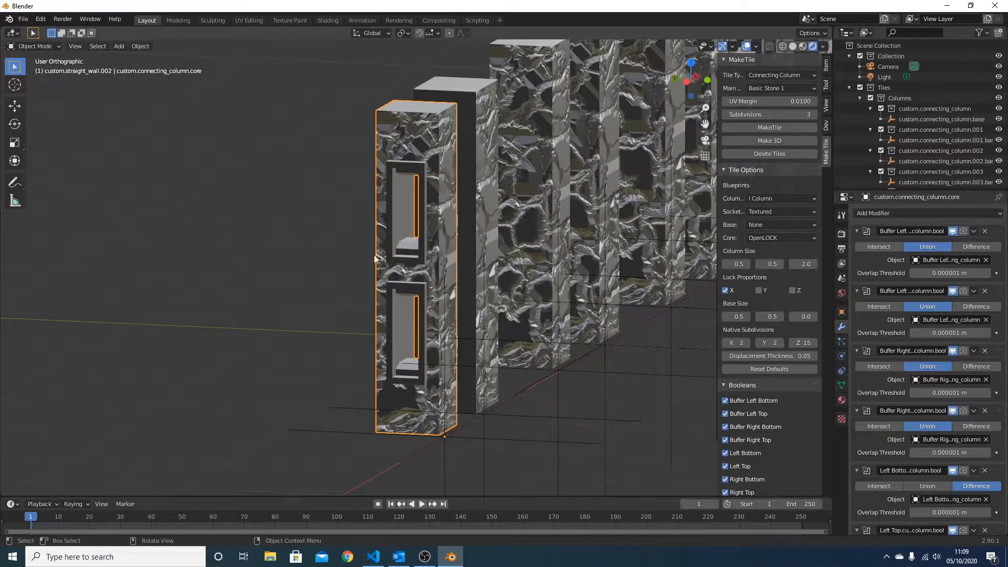
# Examine the textured L column and the flat-socket O column in the row from several angles
pyautogui.scroll(-3, 369, 262)
pyautogui.moveTo(400, 229); pyautogui.dragTo(424, 251, button='middle')
pyautogui.click(318, 187)
pyautogui.moveTo(337, 199); pyautogui.dragTo(274, 282, button='middle')
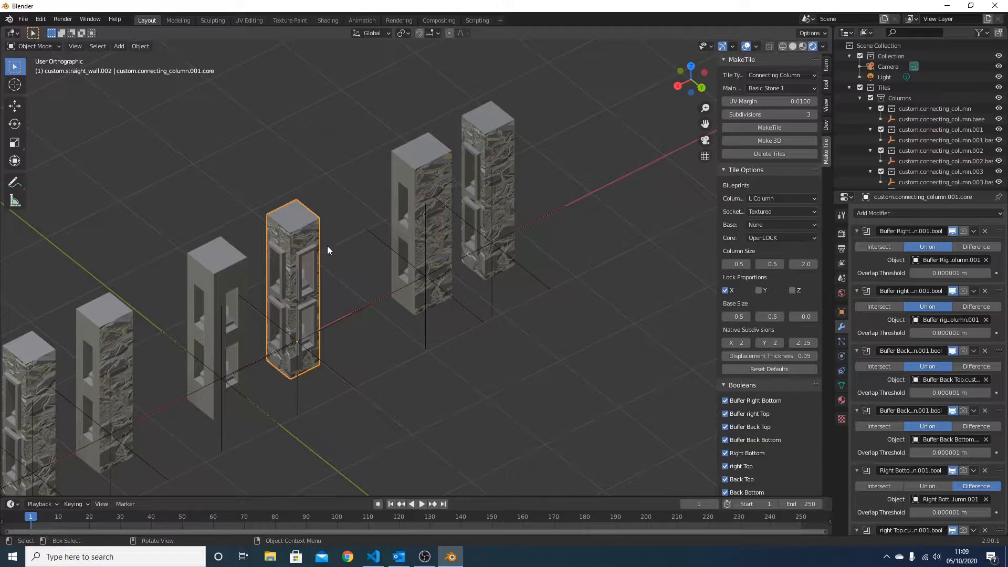
pyautogui.moveTo(231, 325); pyautogui.dragTo(525, 315, button='middle')
pyautogui.click(675, 295)
pyautogui.moveTo(676, 295); pyautogui.dragTo(302, 273, button='middle')
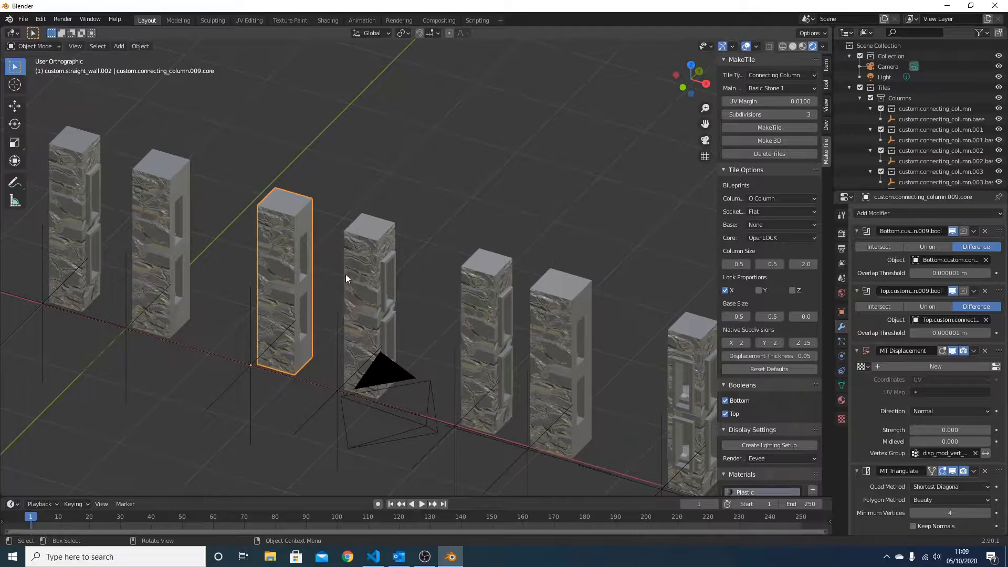
# Examine the textured T and X columns, review the column type choices, and compare them with the whole row
pyautogui.click(465, 290)
pyautogui.moveTo(465, 290); pyautogui.dragTo(374, 288, button='middle')
pyautogui.scroll(-1, 374, 288)
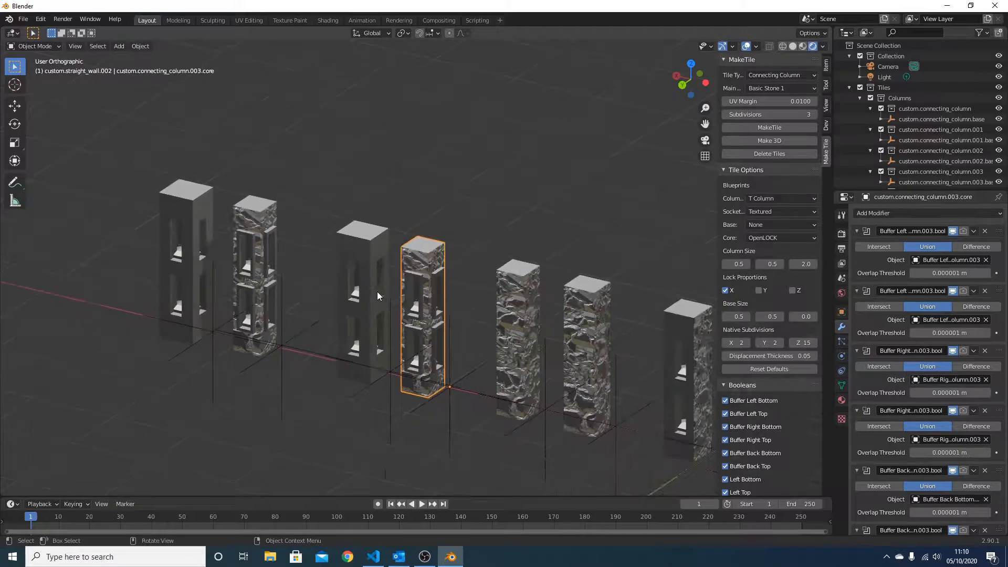
pyautogui.moveTo(398, 210); pyautogui.dragTo(223, 216, button='middle')
pyautogui.click(360, 270)
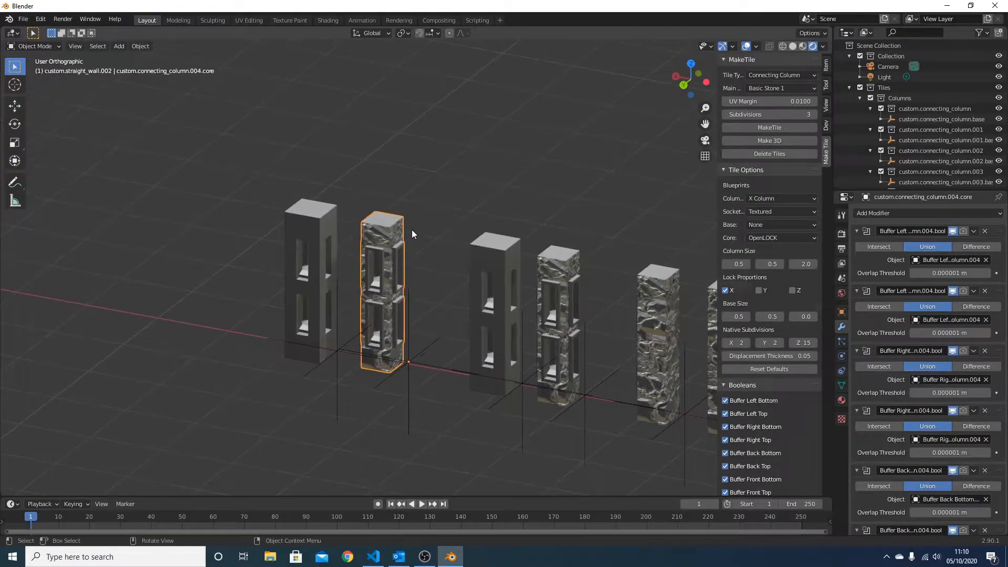
pyautogui.moveTo(395, 270); pyautogui.dragTo(467, 261, button='middle')
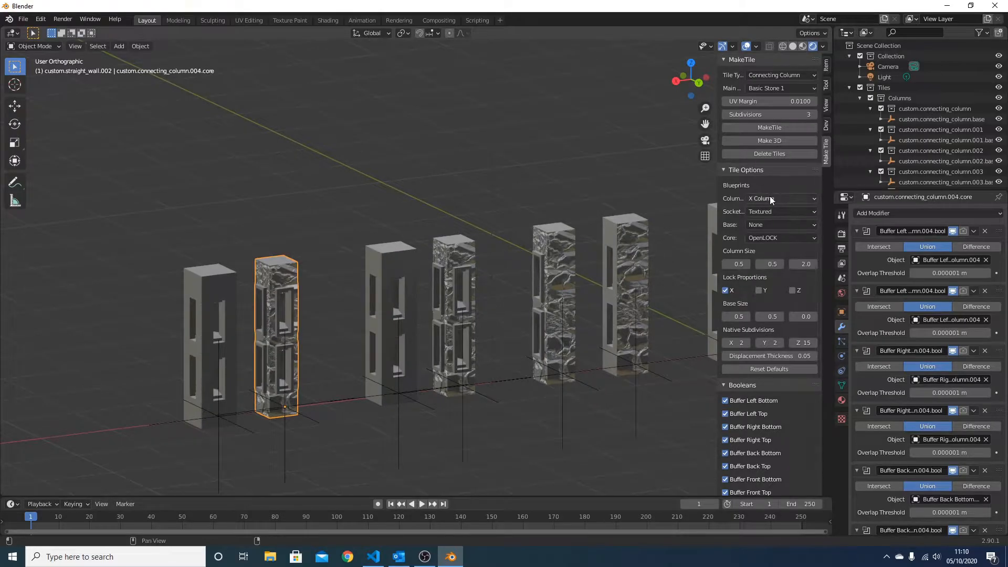
pyautogui.click(770, 198)
pyautogui.scroll(-1, 326, 250)
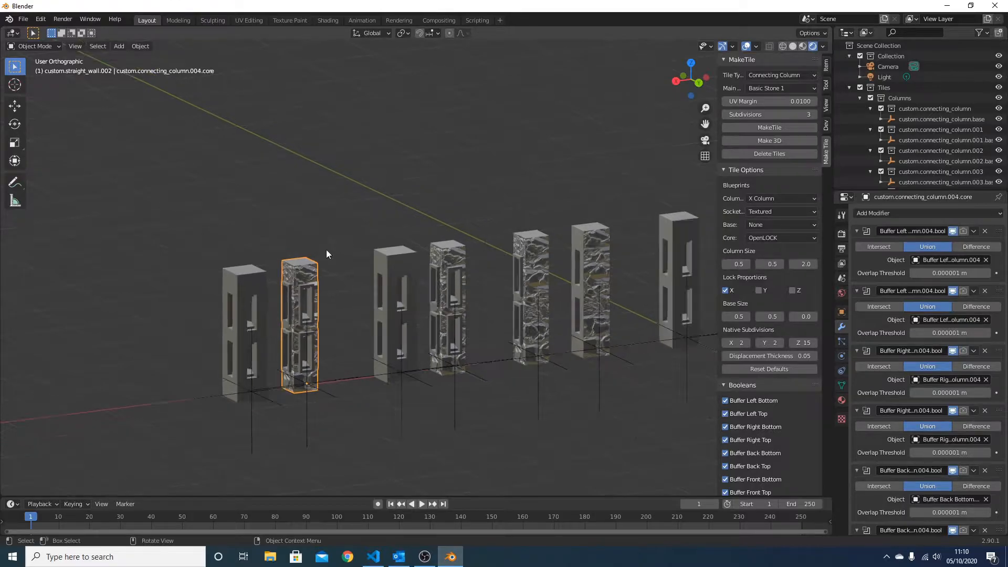
pyautogui.keyDown('shift'); pyautogui.moveTo(605, 274); pyautogui.dragTo(368, 269, button='middle'); pyautogui.keyUp('shift')
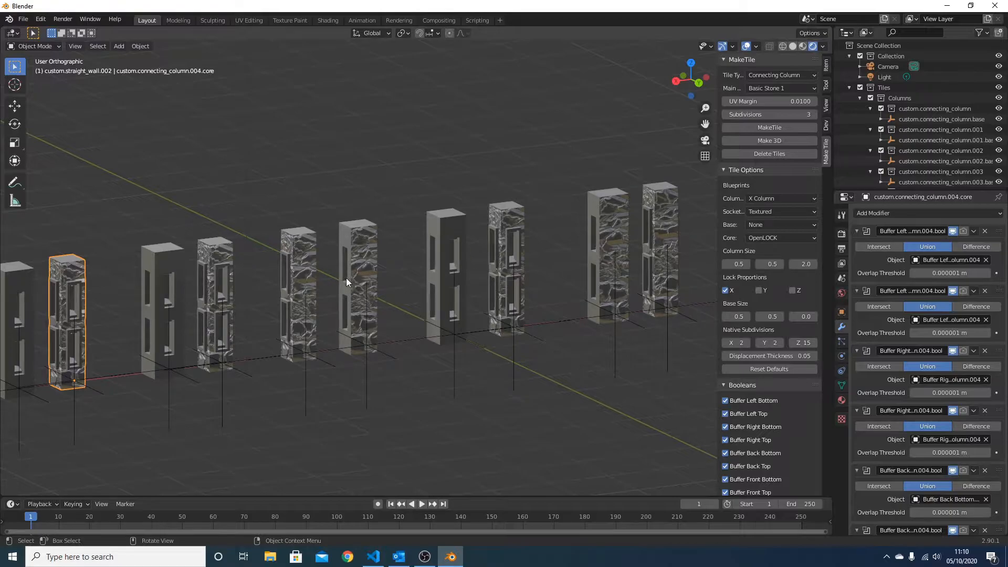
pyautogui.keyDown('shift'); pyautogui.moveTo(188, 298); pyautogui.dragTo(379, 263, button='middle'); pyautogui.keyUp('shift')
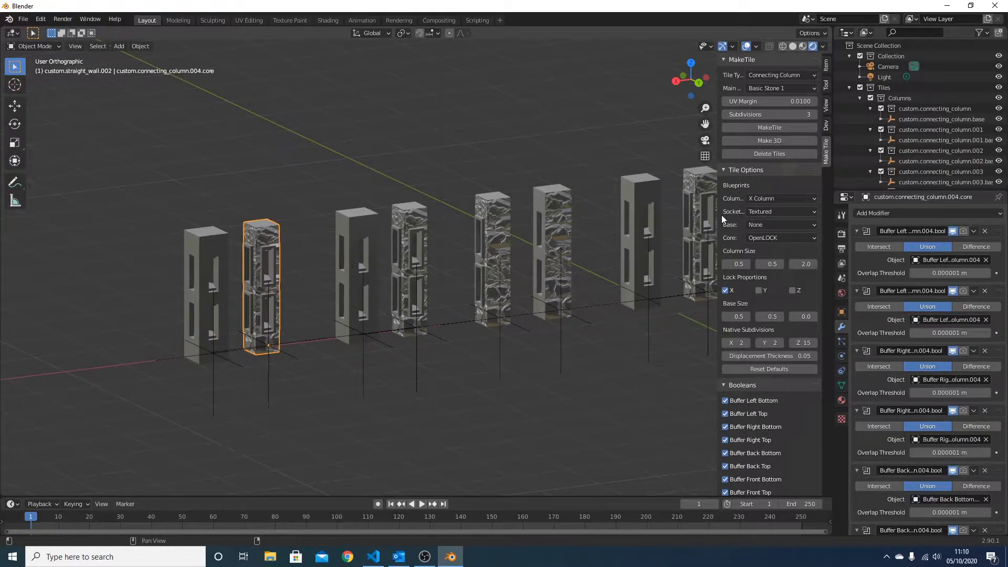
# Widen the MakeTile settings area until its full labels are readable, and check the Socket Style choices
pyautogui.moveTo(717, 214); pyautogui.dragTo(667, 214)
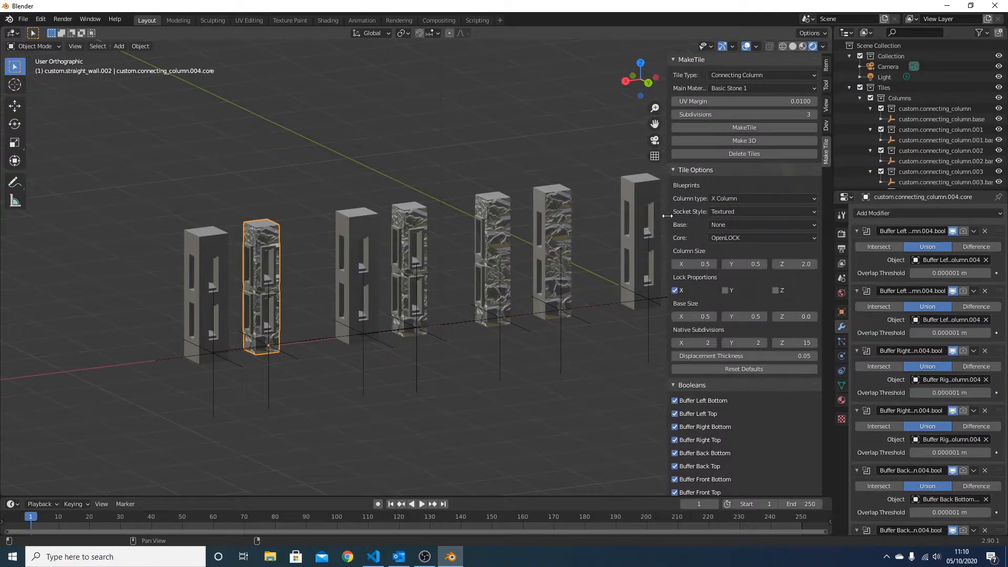
pyautogui.click(746, 211)
pyautogui.click(210, 254)
pyautogui.moveTo(209, 254); pyautogui.dragTo(531, 279, button='middle')
# Select both the flat-socket and textured-socket I columns and convert them with Make 3D
pyautogui.click(308, 275)
pyautogui.moveTo(308, 276); pyautogui.dragTo(326, 285, button='middle')
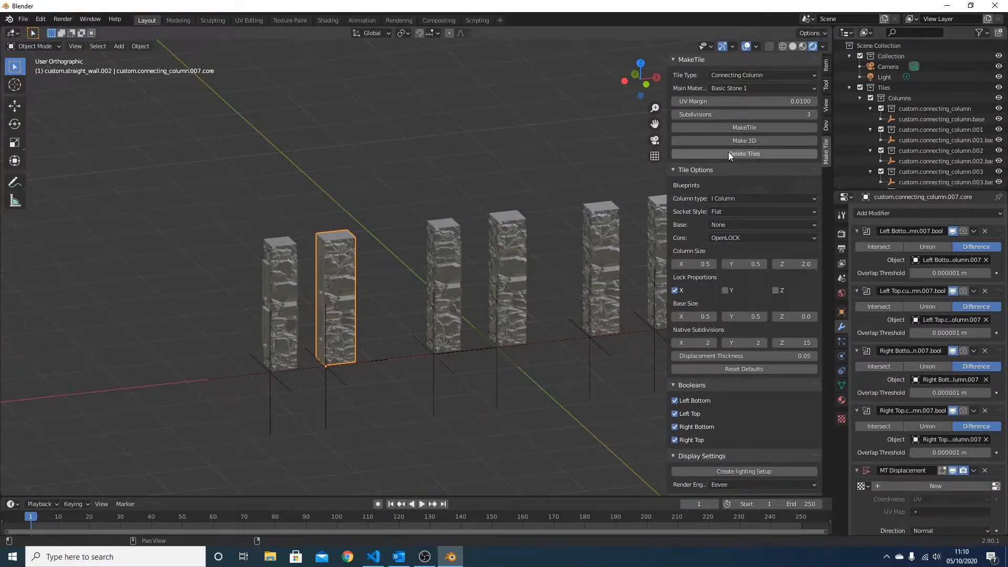
pyautogui.keyDown('shift'); pyautogui.click(289, 251); pyautogui.keyUp('shift')
pyautogui.click(774, 141)
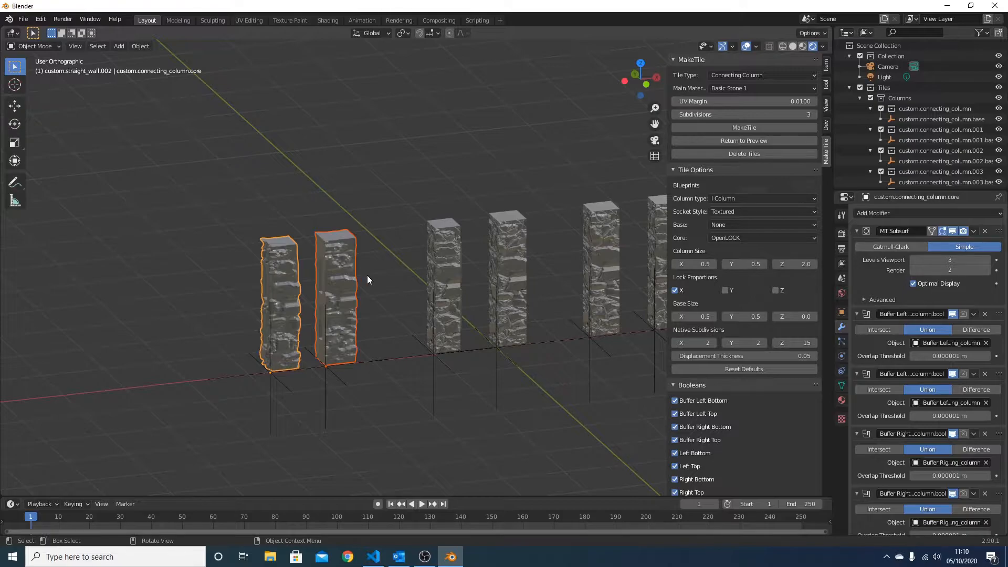
# Inspect the socket faces of the textured I column up close beside the flat-socket one
pyautogui.scroll(2, 334, 279)
pyautogui.keyDown('shift'); pyautogui.moveTo(320, 269); pyautogui.dragTo(433, 255, button='middle'); pyautogui.keyUp('shift')
pyautogui.click(241, 183)
pyautogui.moveTo(253, 198); pyautogui.dragTo(290, 185, button='middle')
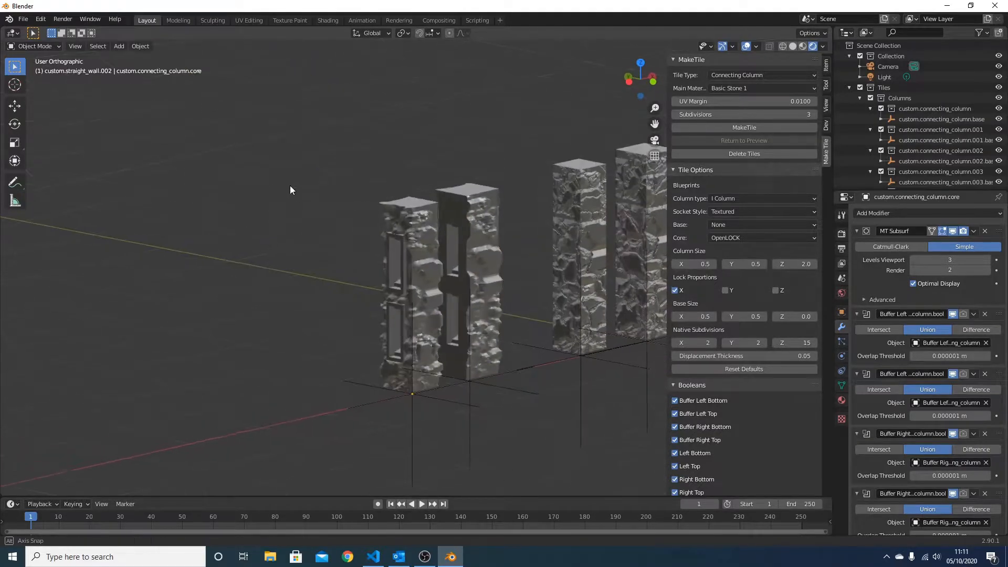
pyautogui.click(417, 233)
pyautogui.moveTo(446, 232); pyautogui.dragTo(496, 219, button='middle')
pyautogui.scroll(3, 390, 319)
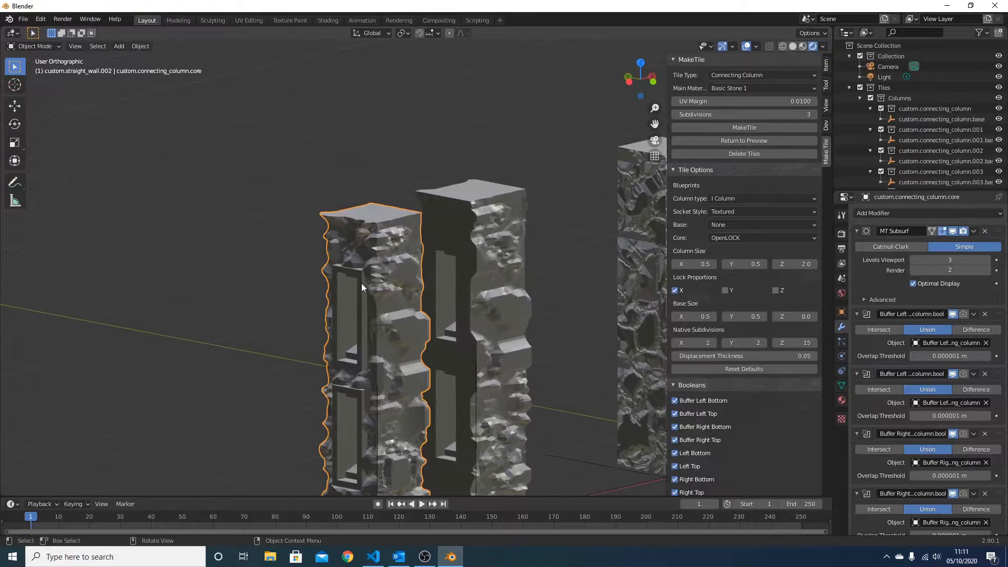
pyautogui.keyDown('shift'); pyautogui.moveTo(373, 285); pyautogui.dragTo(398, 206, button='middle'); pyautogui.keyUp('shift')
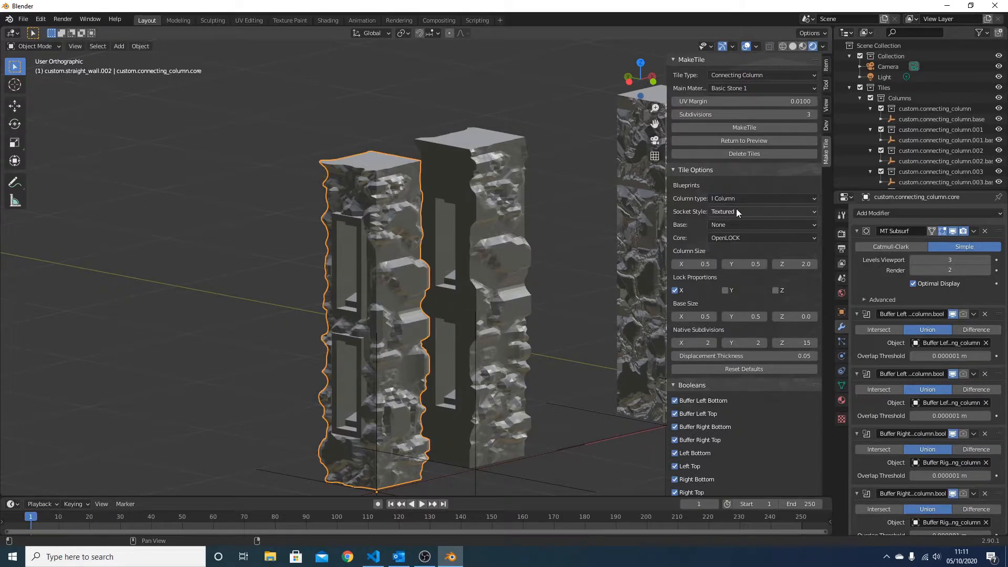
pyautogui.scroll(-2, 383, 394)
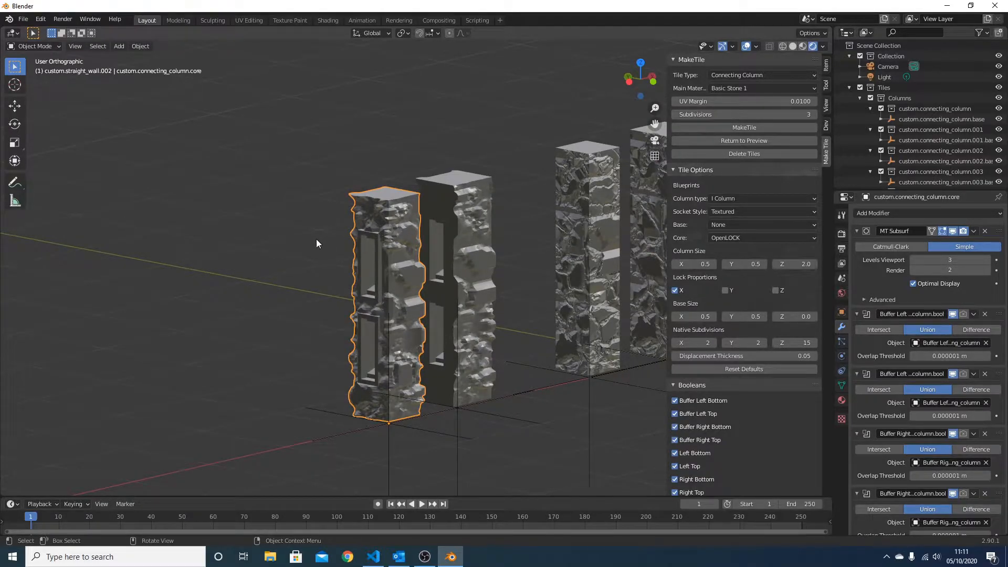
# Select the flat-socket I column and inspect its plain socket side and displaced stone faces
pyautogui.click(473, 276)
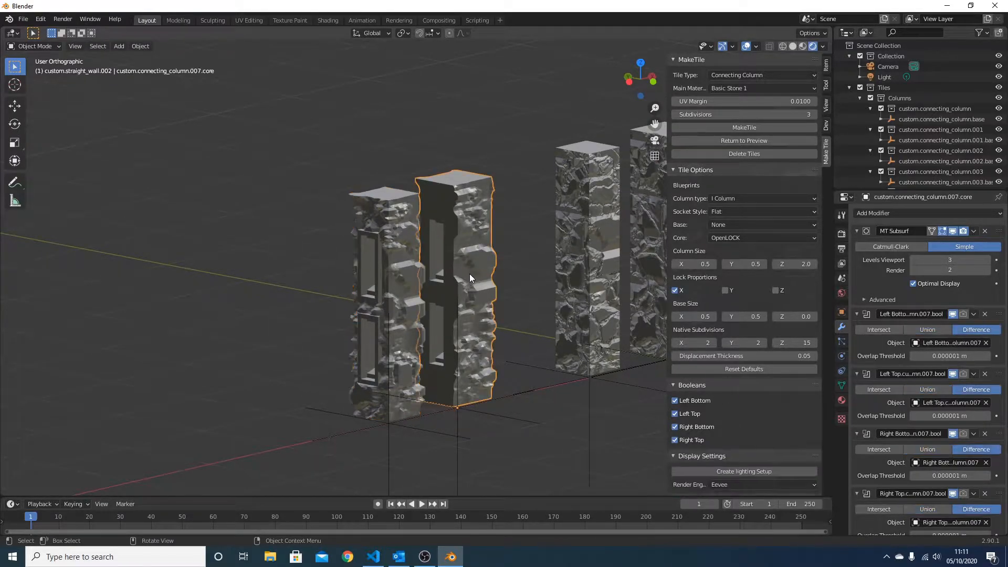
pyautogui.moveTo(469, 273); pyautogui.dragTo(452, 241, button='middle')
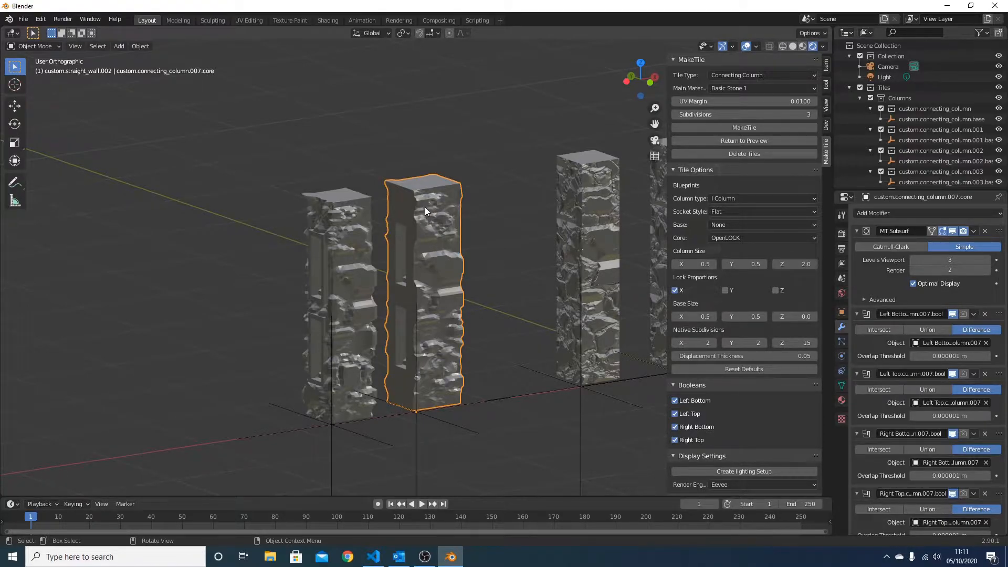
pyautogui.moveTo(438, 212); pyautogui.dragTo(428, 184, button='middle')
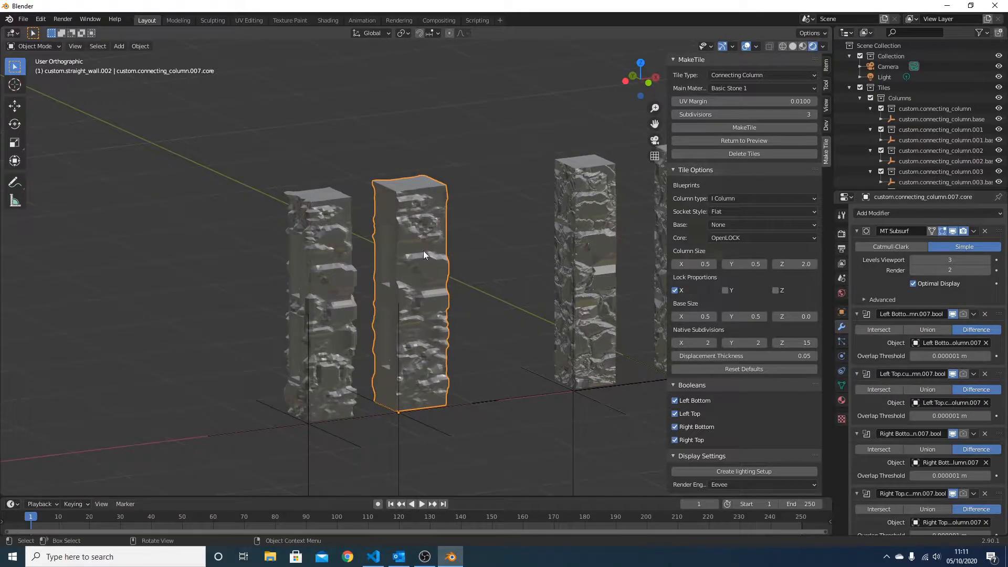
pyautogui.moveTo(412, 242); pyautogui.dragTo(381, 319, button='middle')
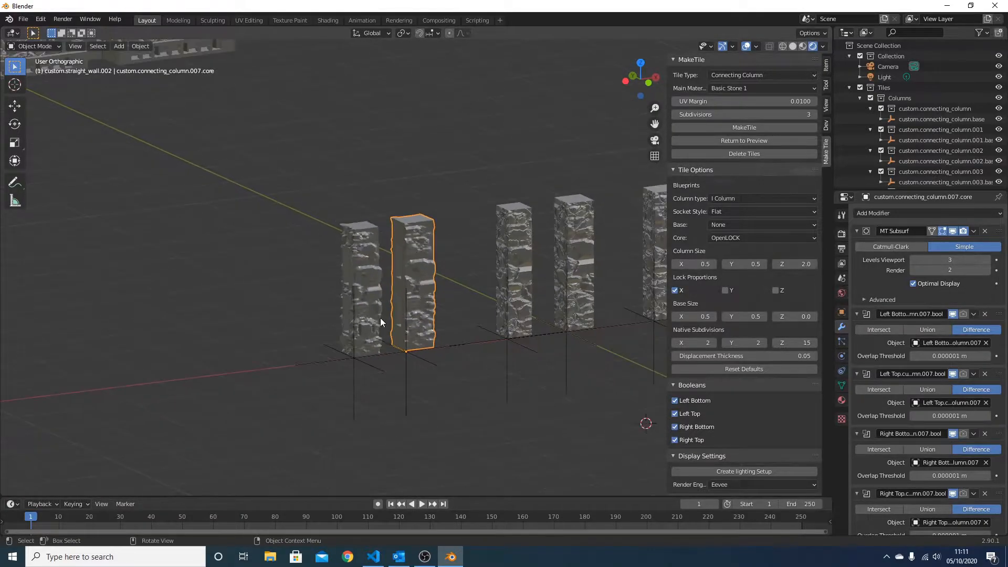
# Select the textured I column and set the column size to 1 in both X and Y
pyautogui.click(367, 363)
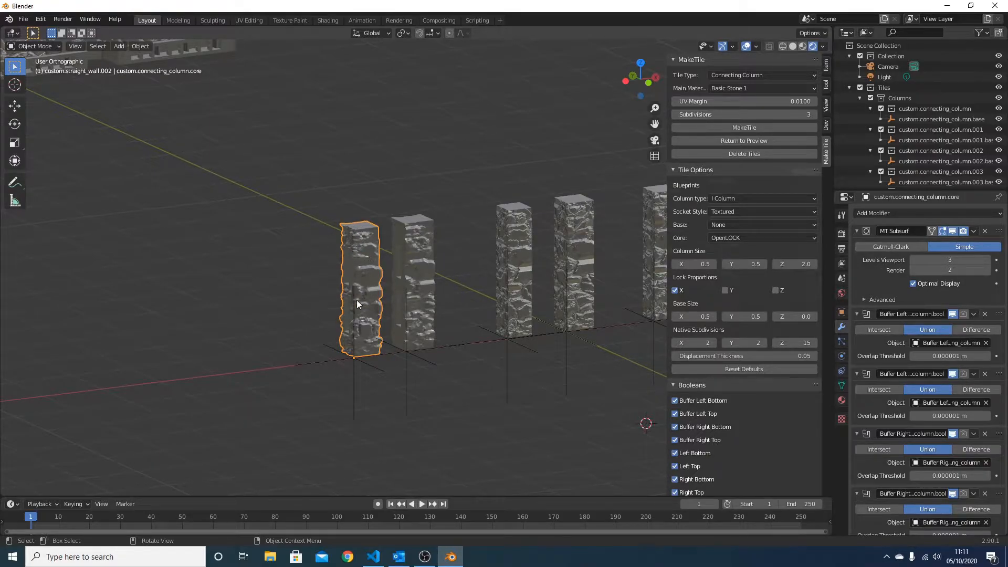
pyautogui.click(691, 265)
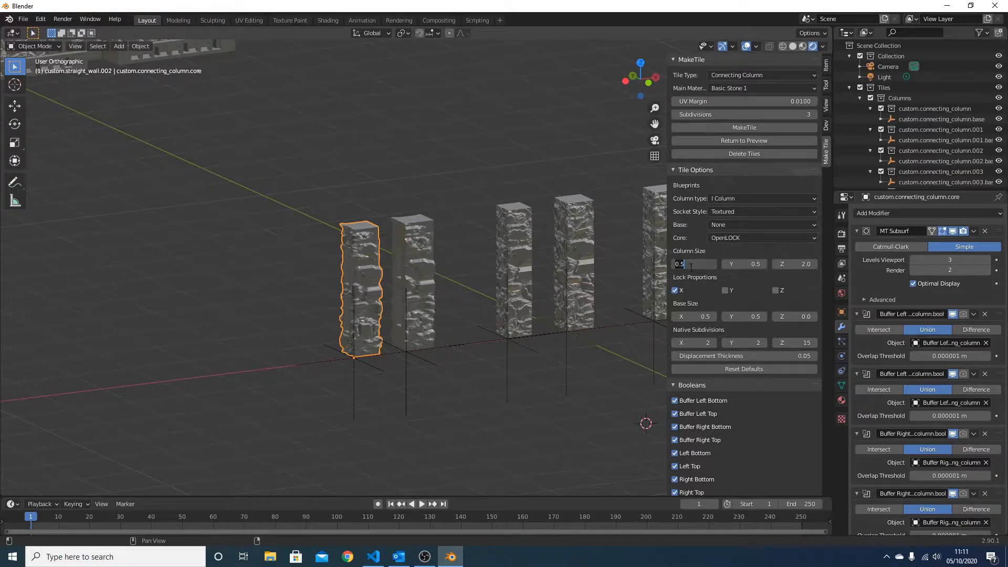
pyautogui.write('1')
pyautogui.press('Tab')
pyautogui.write('1')
pyautogui.press('Return')
pyautogui.scroll(-2, 450, 307)
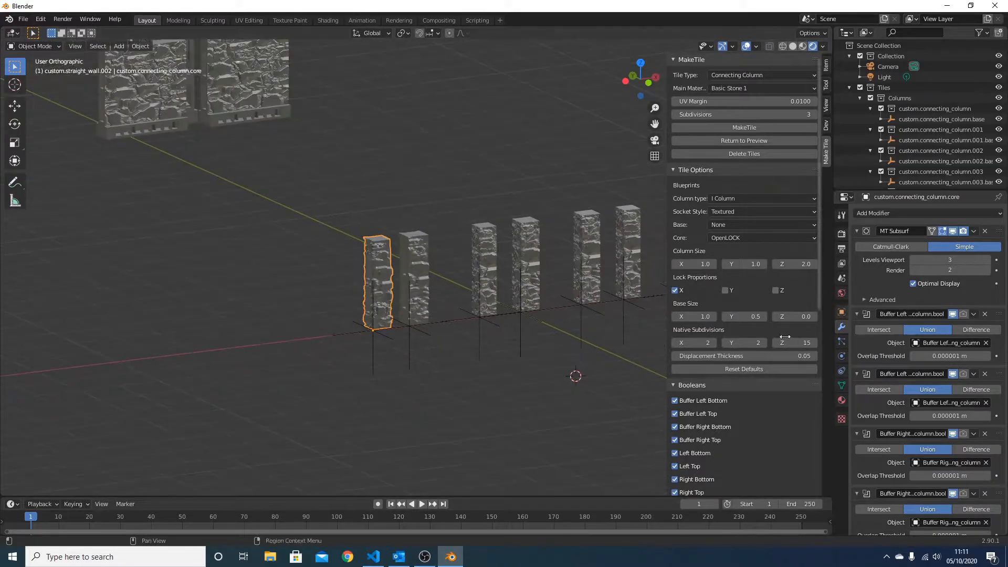
# Set the base size Y to 1 and generate the textured I column at a 3D cursor placed in front of the column row
pyautogui.click(749, 316)
pyautogui.write('1')
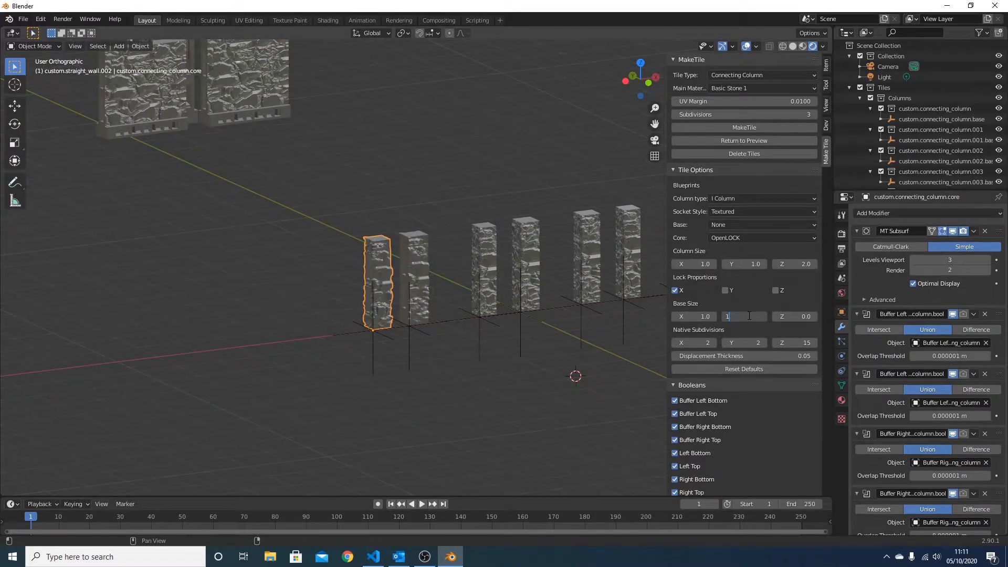
pyautogui.press('Return')
pyautogui.moveTo(552, 367); pyautogui.dragTo(370, 392, button='middle')
pyautogui.keyDown('shift'); pyautogui.rightClick(370, 392); pyautogui.keyUp('shift')
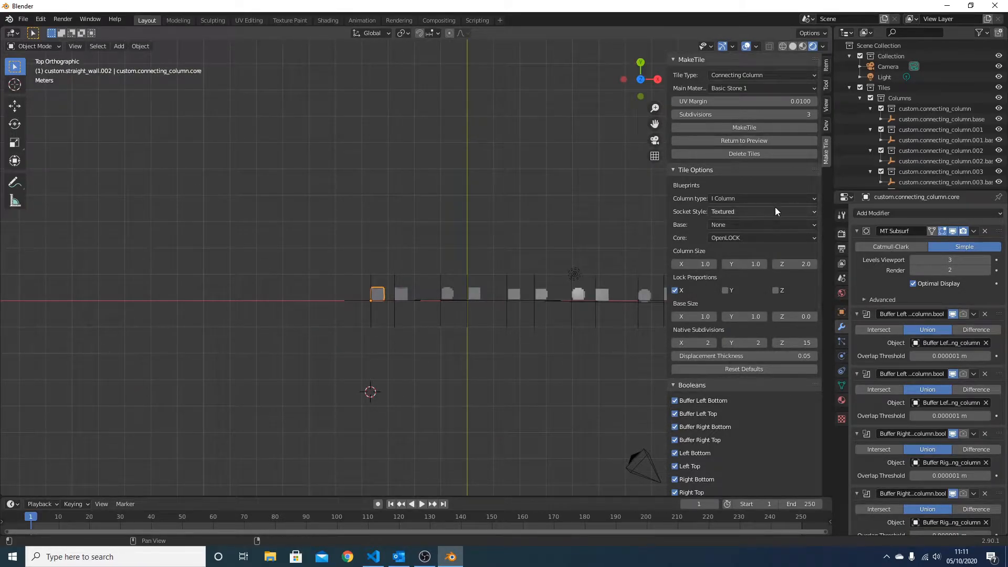
pyautogui.click(760, 130)
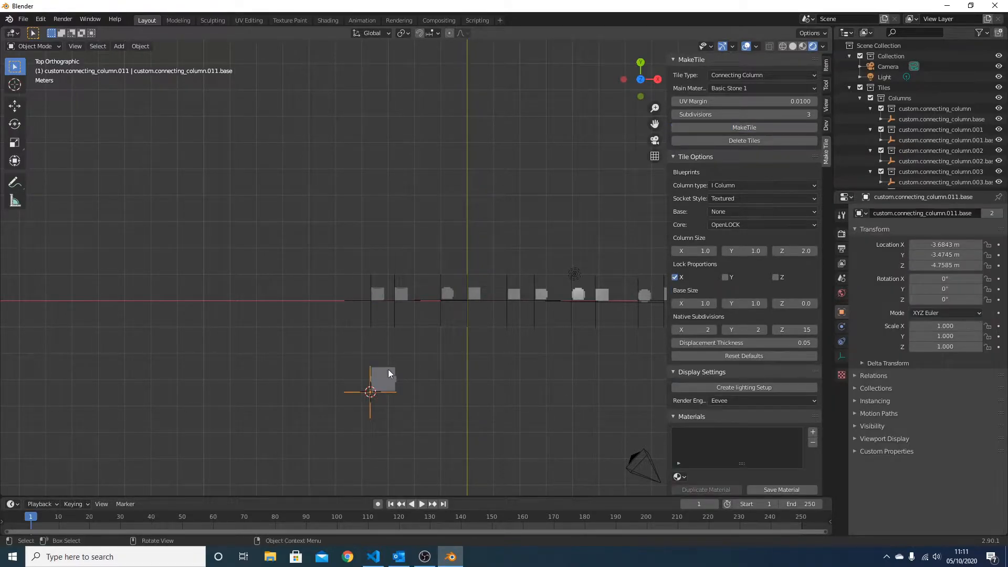
# Convert the new larger I column with Make 3D and inspect its socket and stone faces
pyautogui.click(767, 141)
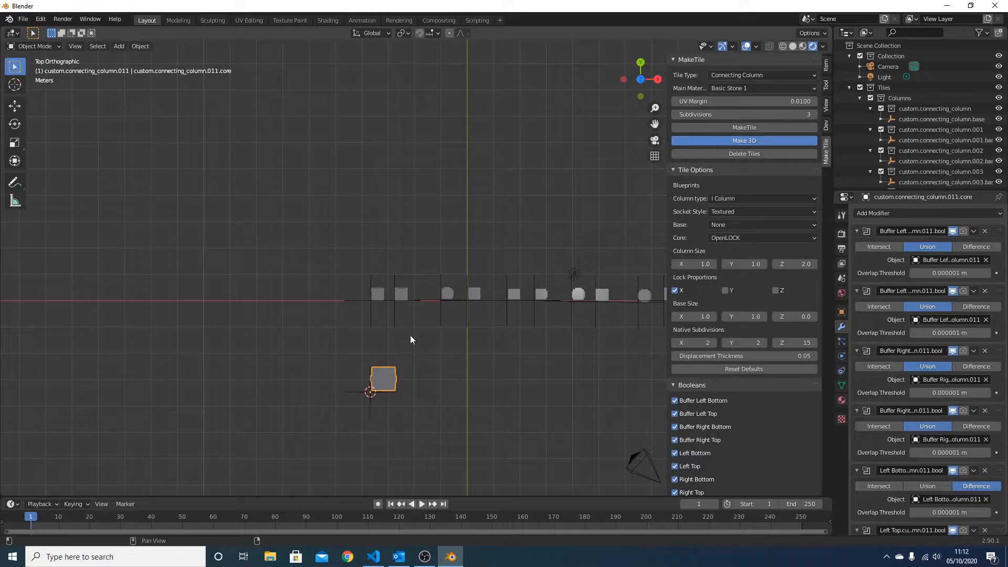
pyautogui.moveTo(401, 371); pyautogui.dragTo(448, 295, button='middle')
pyautogui.scroll(1, 456, 346)
pyautogui.keyDown('shift'); pyautogui.moveTo(467, 405); pyautogui.dragTo(456, 333, button='middle'); pyautogui.keyUp('shift')
pyautogui.scroll(2, 434, 326)
pyautogui.scroll(2, 434, 326)
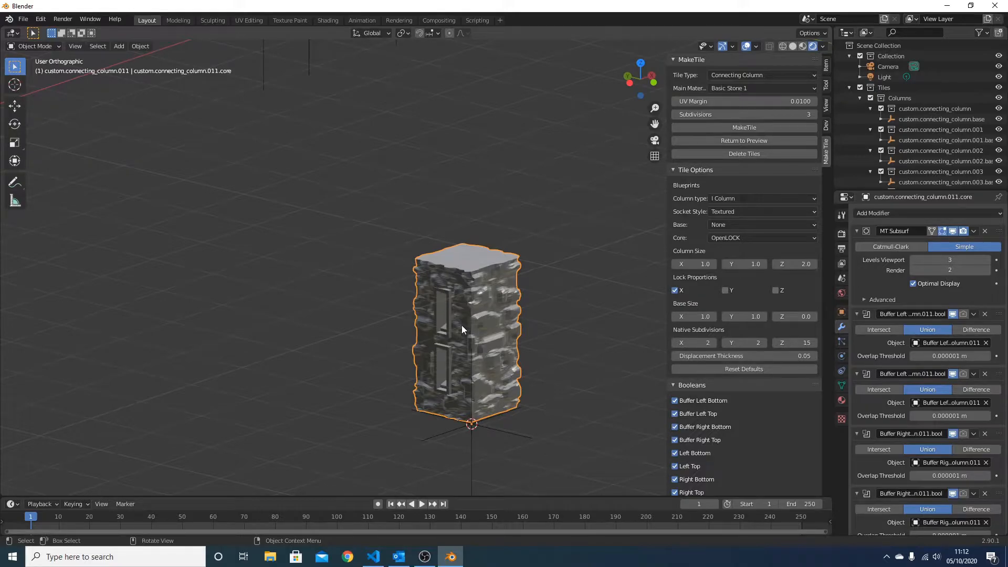
pyautogui.moveTo(478, 303); pyautogui.dragTo(301, 283, button='middle')
pyautogui.scroll(-4, 329, 307)
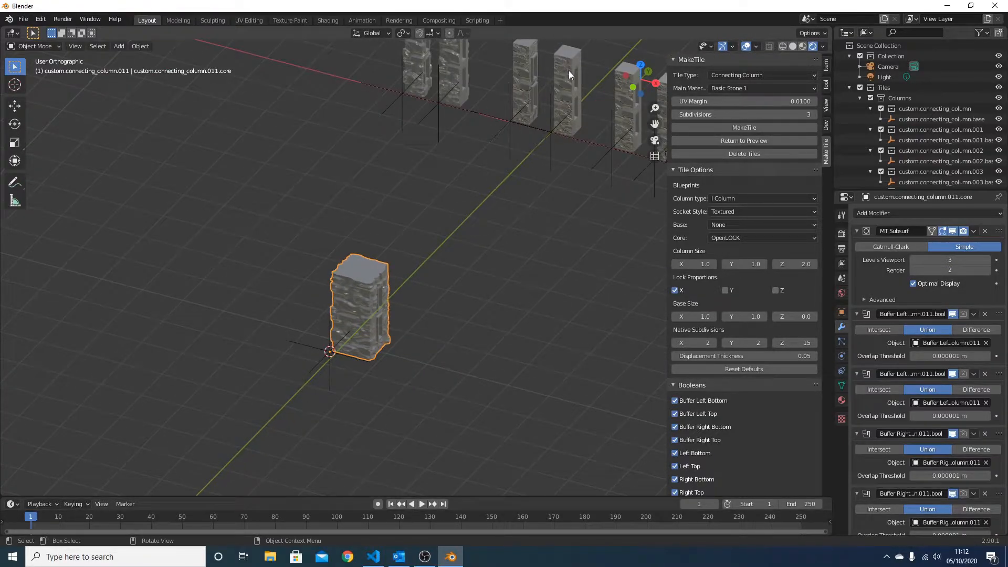
# Select the textured-socket L column and assign the Basic Stone 1 material to its Top textured area
pyautogui.click(569, 73)
pyautogui.moveTo(518, 171); pyautogui.dragTo(455, 362, button='middle')
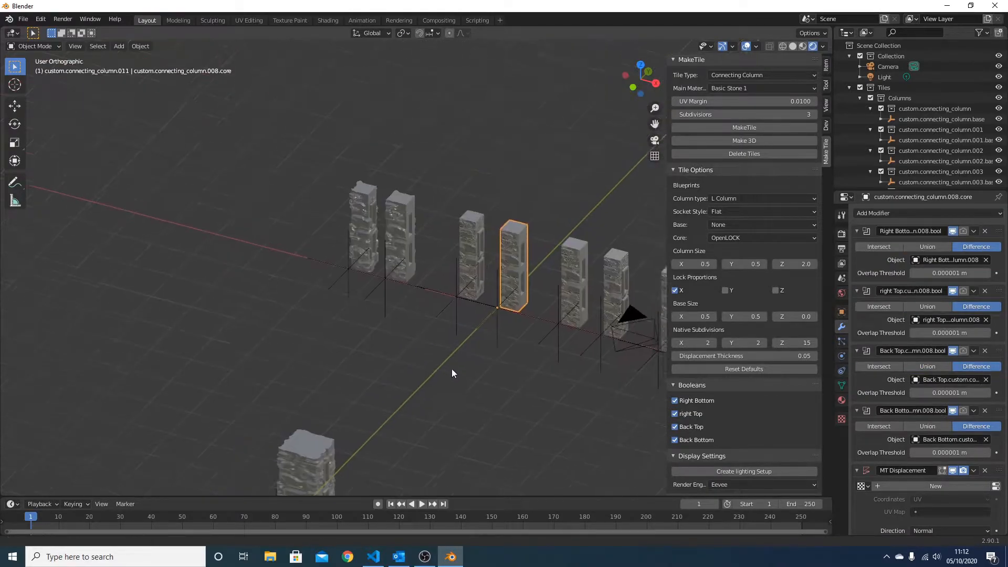
pyautogui.scroll(6, 453, 357)
pyautogui.click(480, 336)
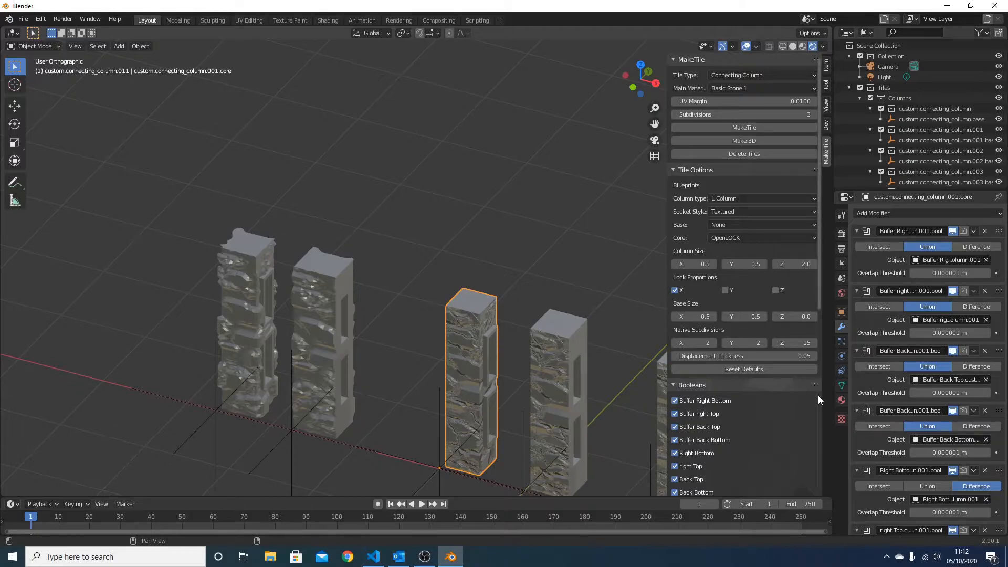
pyautogui.scroll(-10, 801, 408)
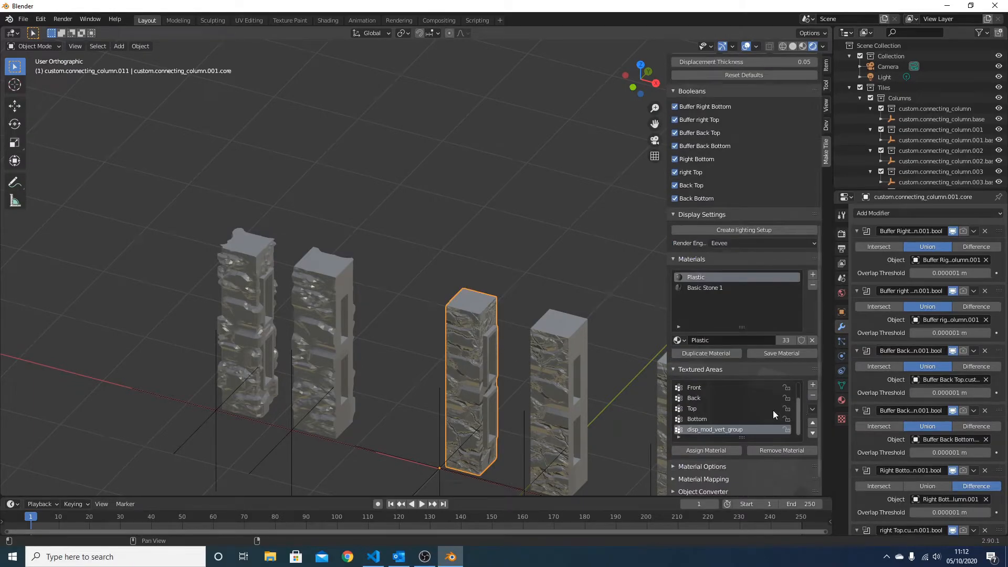
pyautogui.click(694, 408)
pyautogui.click(699, 288)
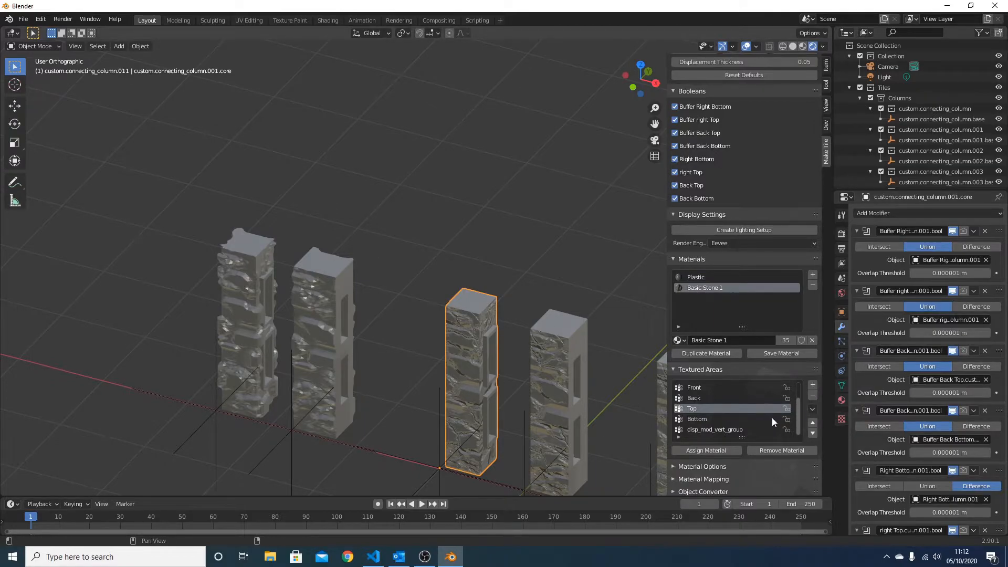
pyautogui.click(718, 451)
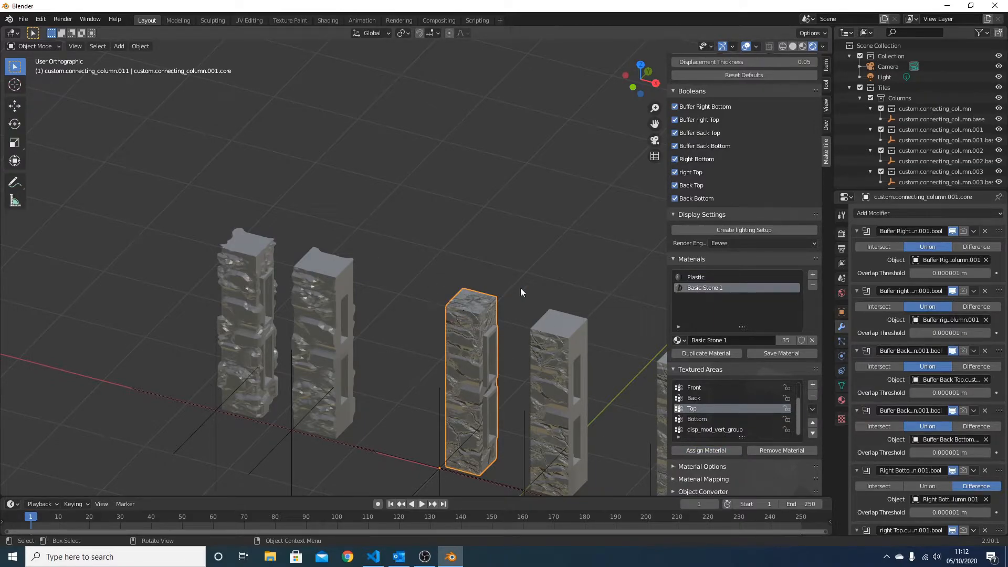
# Convert the textured L column with Make 3D and inspect its stone top face
pyautogui.scroll(10, 809, 112)
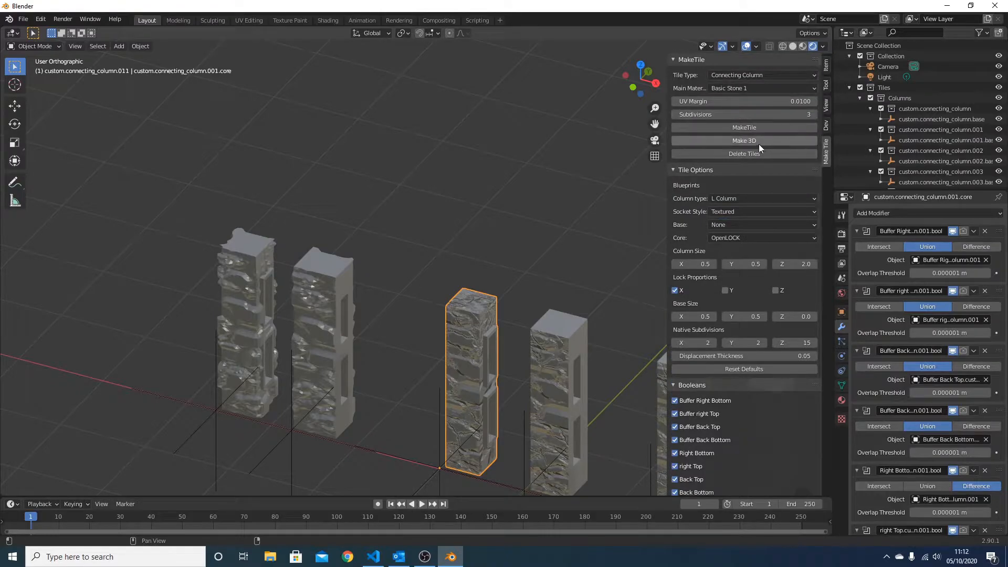
pyautogui.click(754, 140)
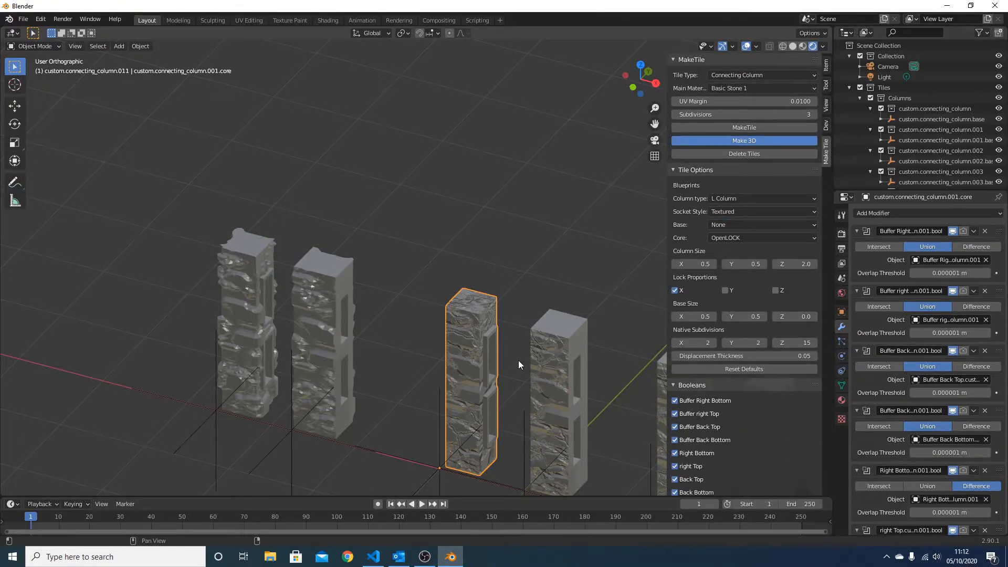
pyautogui.scroll(-2, 519, 360)
pyautogui.keyDown('shift'); pyautogui.moveTo(518, 360); pyautogui.dragTo(424, 289, button='middle'); pyautogui.keyUp('shift')
pyautogui.scroll(2, 423, 289)
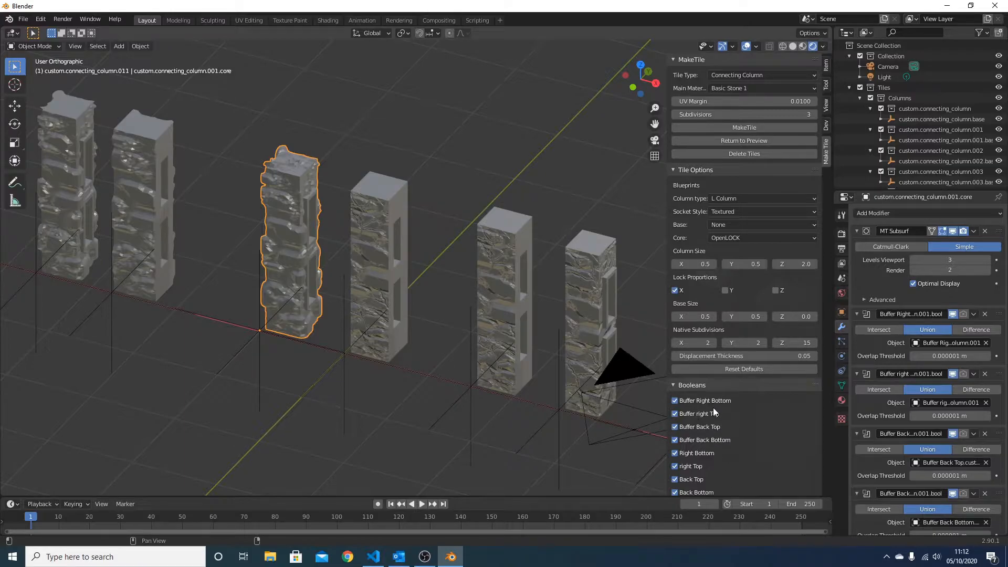
# Try switching off the Buffer Right Bottom and Right Bottom booleans on the textured L column, and restore both
pyautogui.scroll(-1, 713, 407)
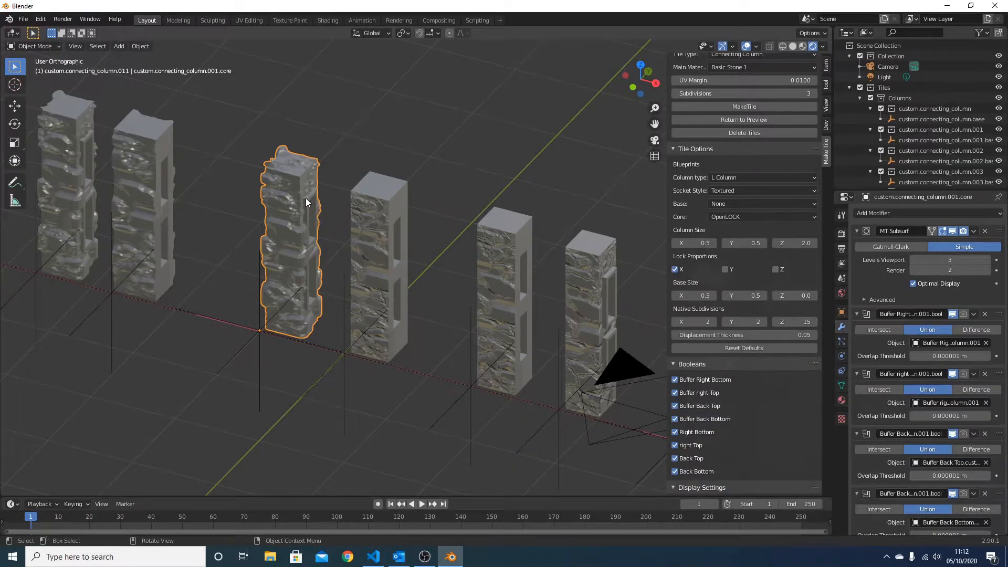
pyautogui.click(674, 379)
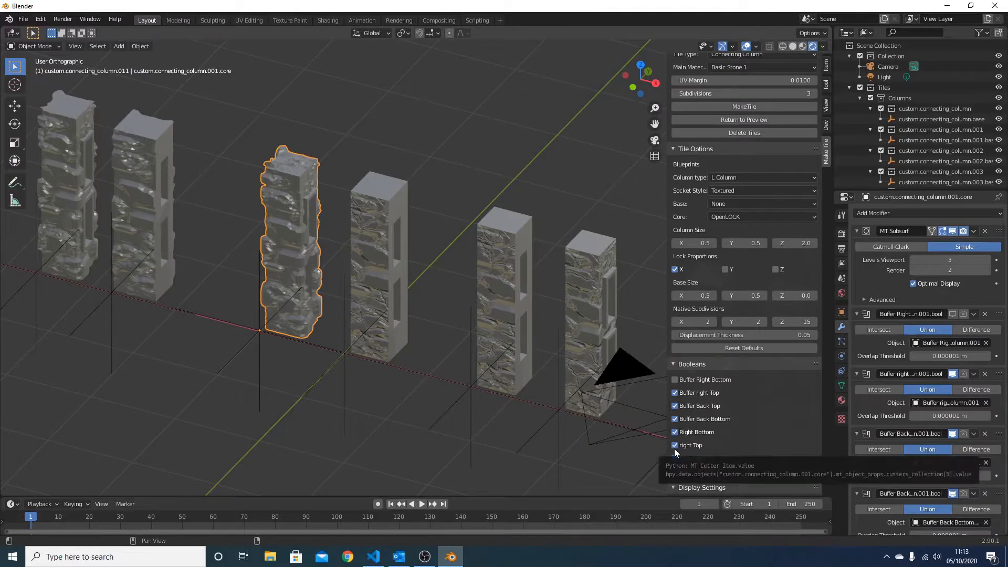
pyautogui.click(676, 432)
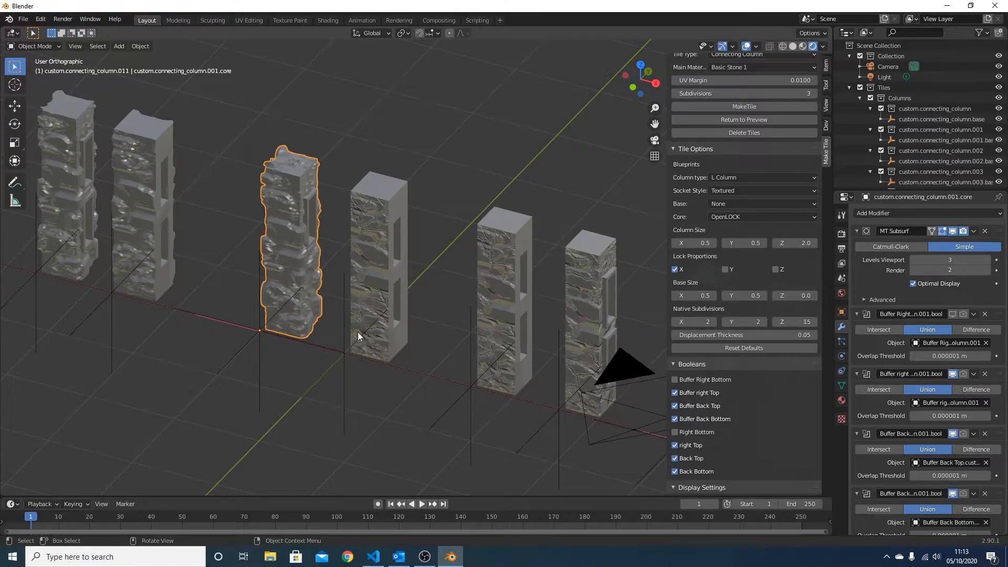
pyautogui.click(675, 432)
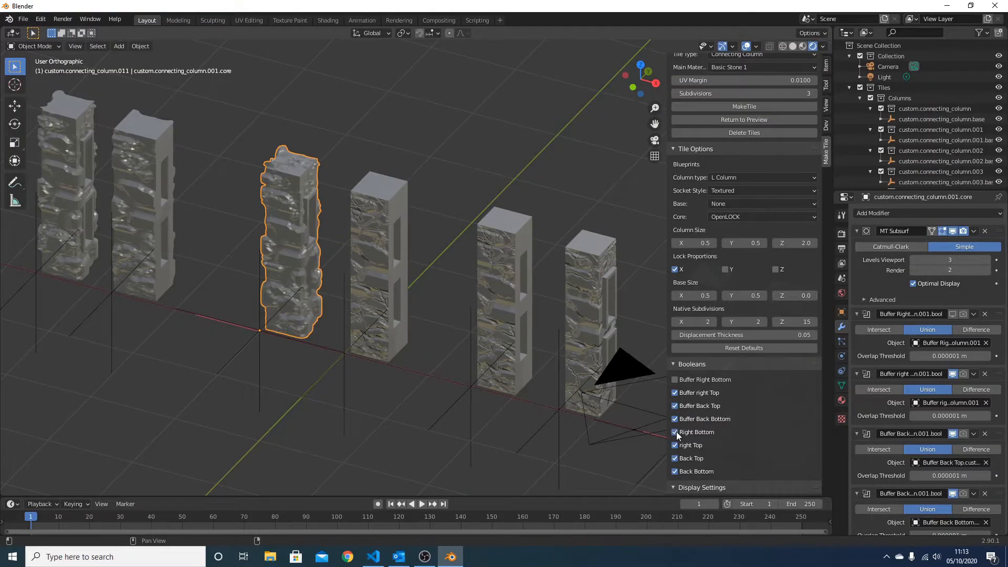
pyautogui.click(676, 380)
# Select the flat-socket L column's base empty and compare the stone faces of the L columns with their neighbours
pyautogui.scroll(-4, 421, 210)
pyautogui.keyDown('shift'); pyautogui.moveTo(533, 276); pyautogui.dragTo(473, 236, button='middle'); pyautogui.keyUp('shift')
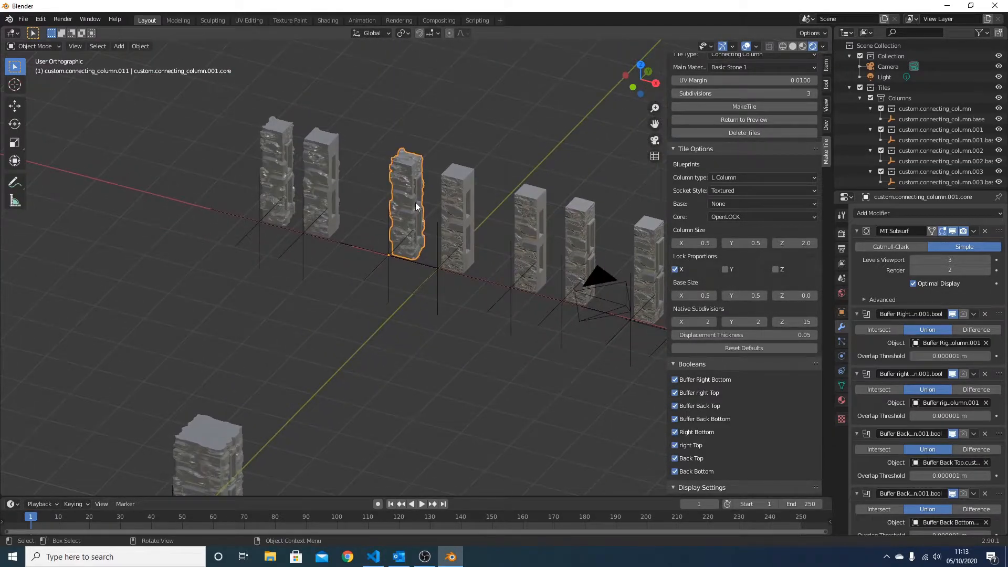
pyautogui.click(447, 267)
pyautogui.moveTo(448, 267); pyautogui.dragTo(515, 245, button='middle')
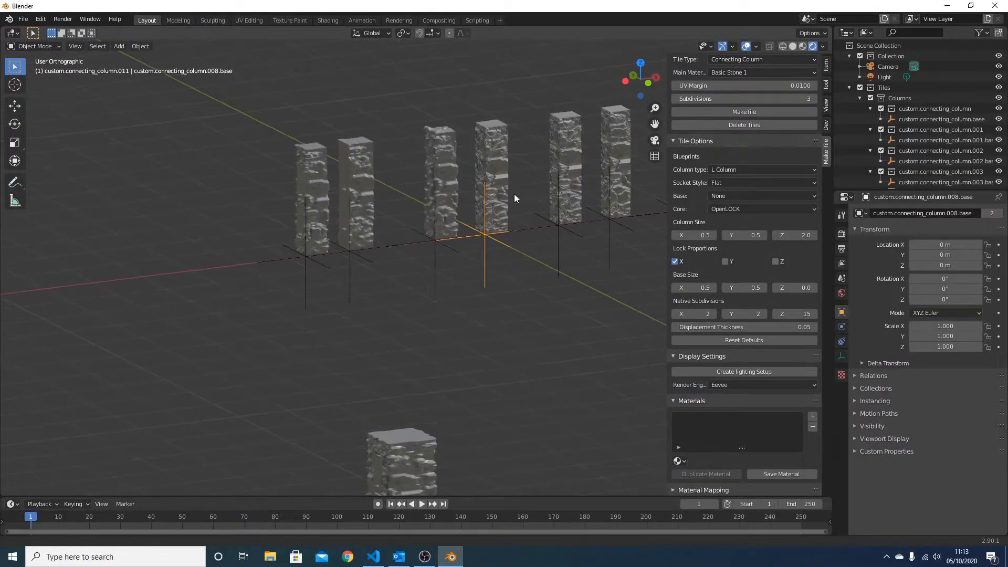
pyautogui.keyDown('shift'); pyautogui.moveTo(516, 191); pyautogui.dragTo(438, 287, button='middle'); pyautogui.keyUp('shift')
pyautogui.scroll(3, 438, 286)
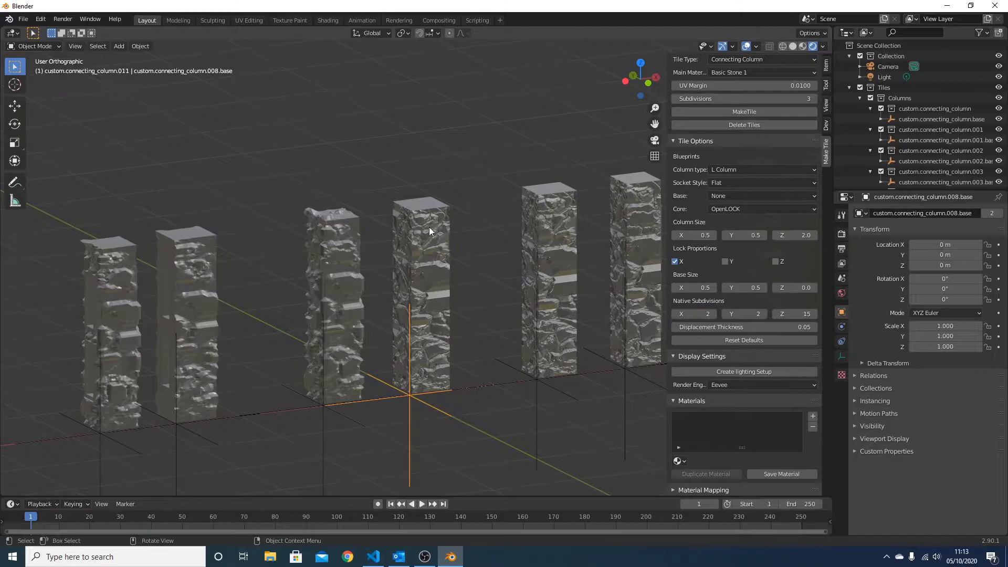
pyautogui.scroll(-4, 411, 266)
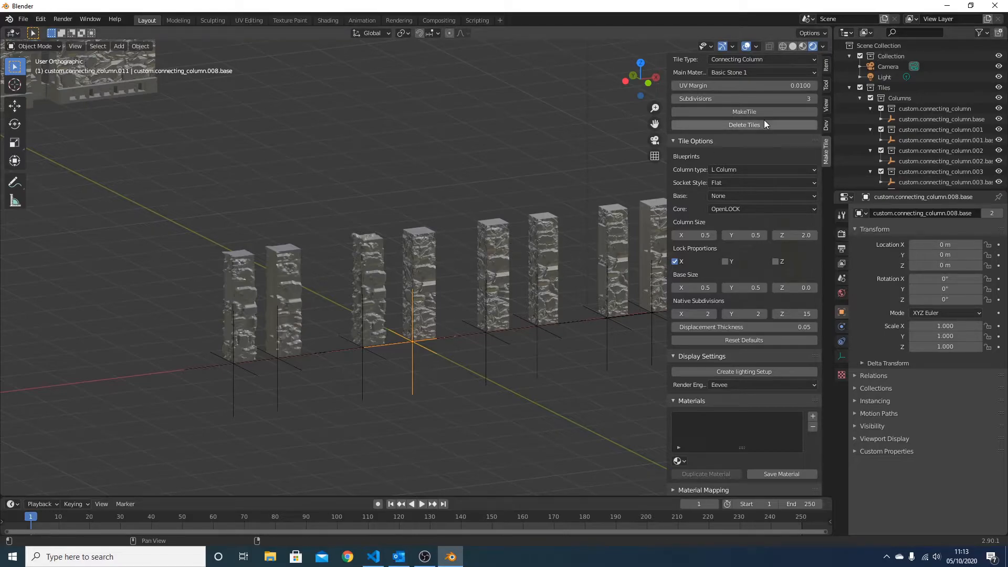
# Try setting the base type to Plain, and select the core of the flat-socket L column
pyautogui.click(734, 196)
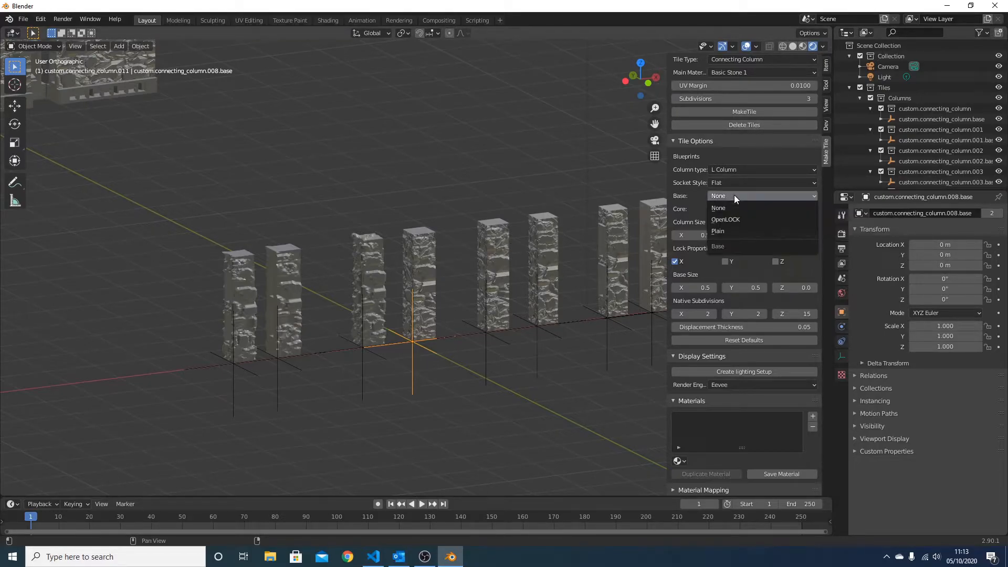
pyautogui.click(729, 231)
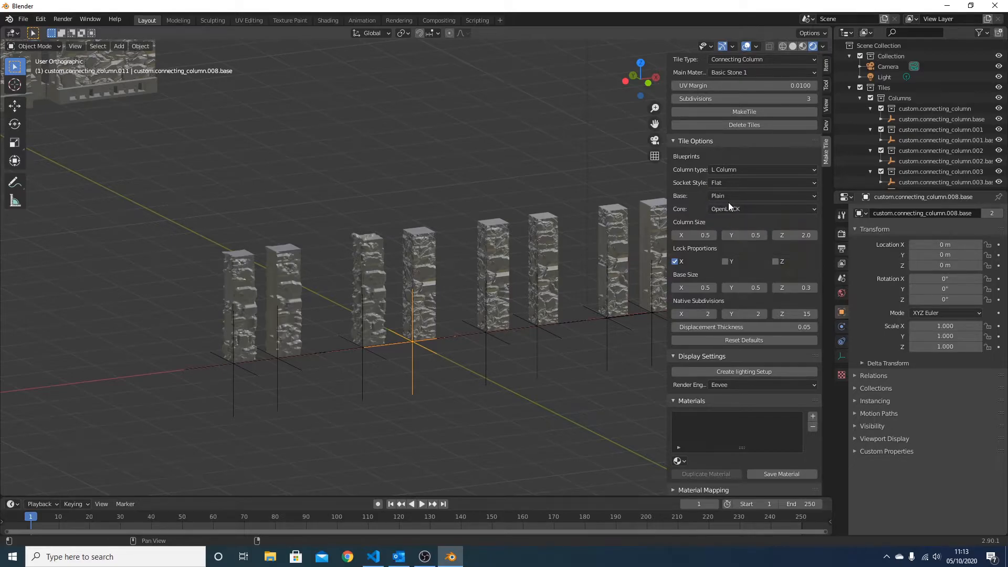
pyautogui.click(425, 250)
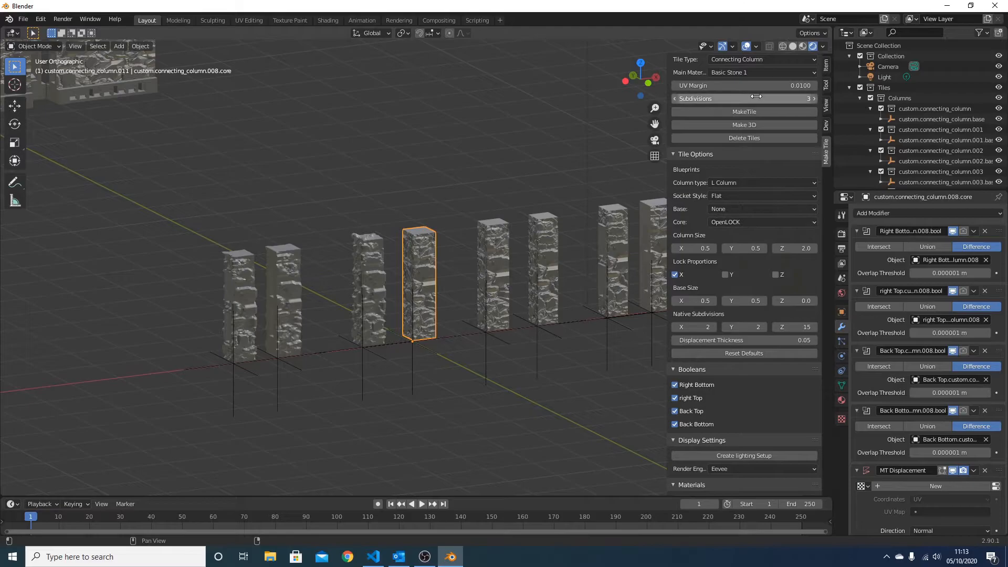
# Place the 3D cursor beside the larger column in top view and generate a flat-socket L column without a base there
pyautogui.scroll(-2, 463, 361)
pyautogui.scroll(-1, 517, 380)
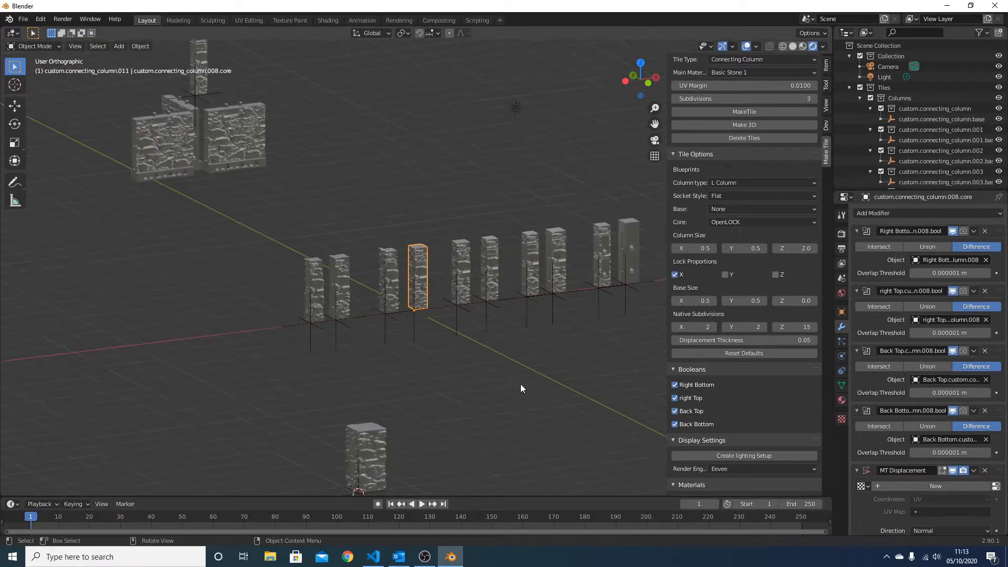
pyautogui.press('KP_7')
pyautogui.keyDown('shift'); pyautogui.rightClick(408, 389); pyautogui.keyUp('shift')
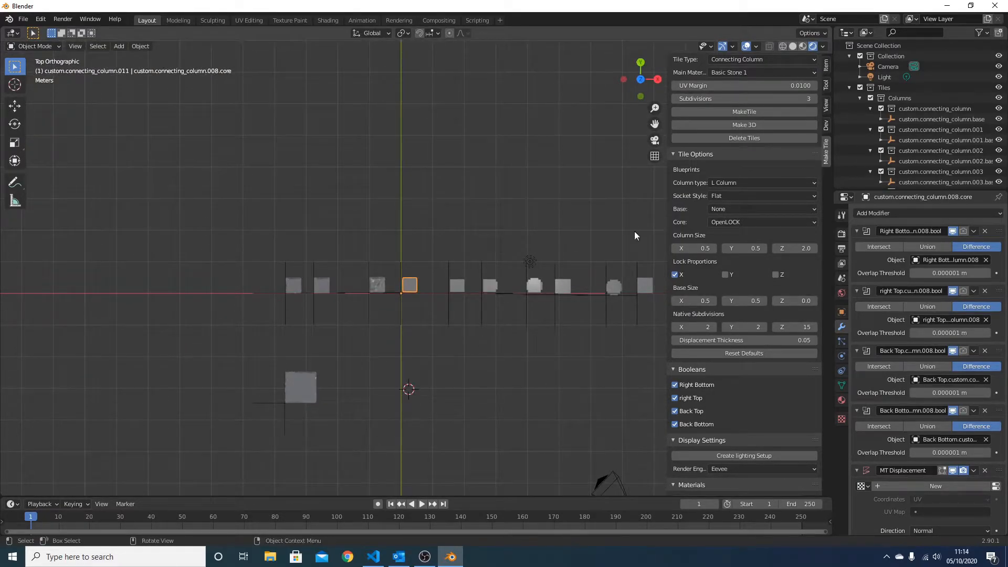
pyautogui.click(776, 112)
pyautogui.moveTo(605, 301); pyautogui.dragTo(602, 209, button='middle')
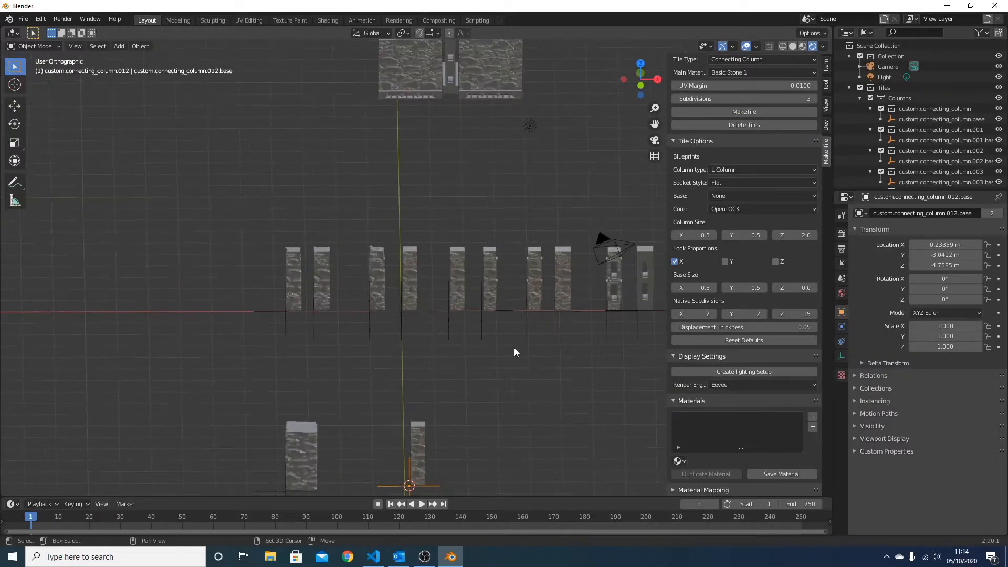
pyautogui.keyDown('shift'); pyautogui.moveTo(501, 447); pyautogui.dragTo(502, 242, button='middle'); pyautogui.keyUp('shift')
pyautogui.scroll(10, 502, 245)
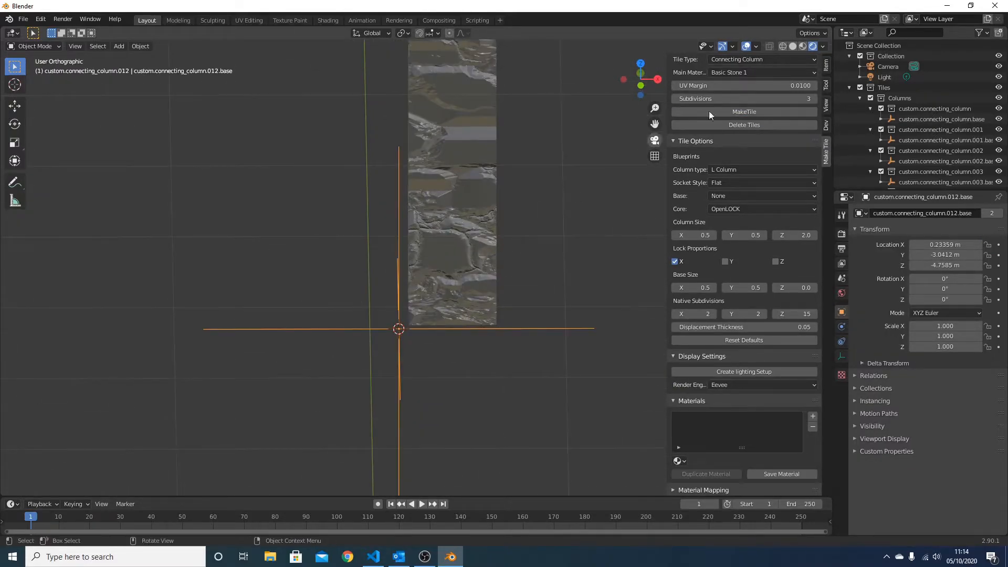
# Delete the baseless L column and generate it again at the 3D cursor with a Plain base
pyautogui.click(726, 126)
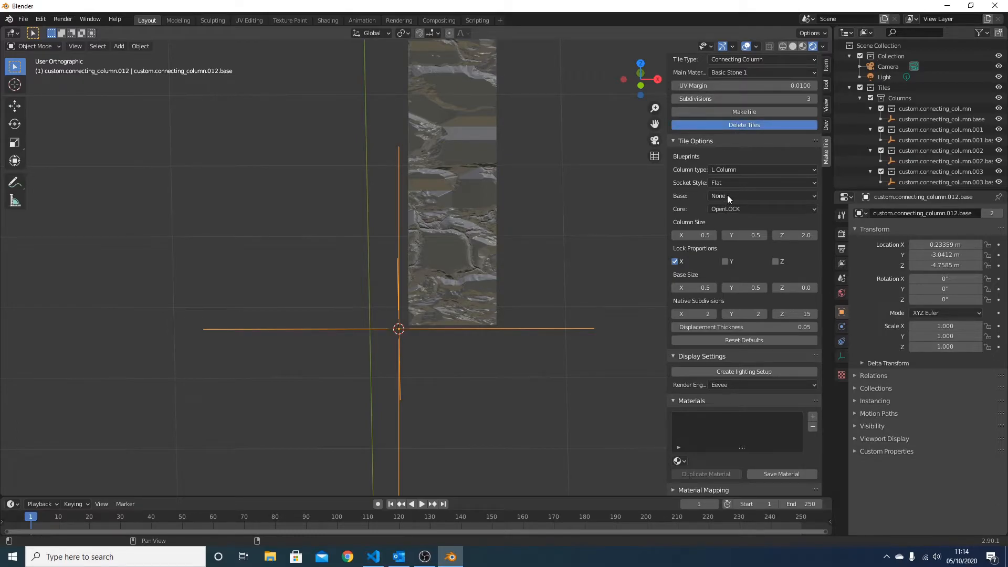
pyautogui.click(731, 212)
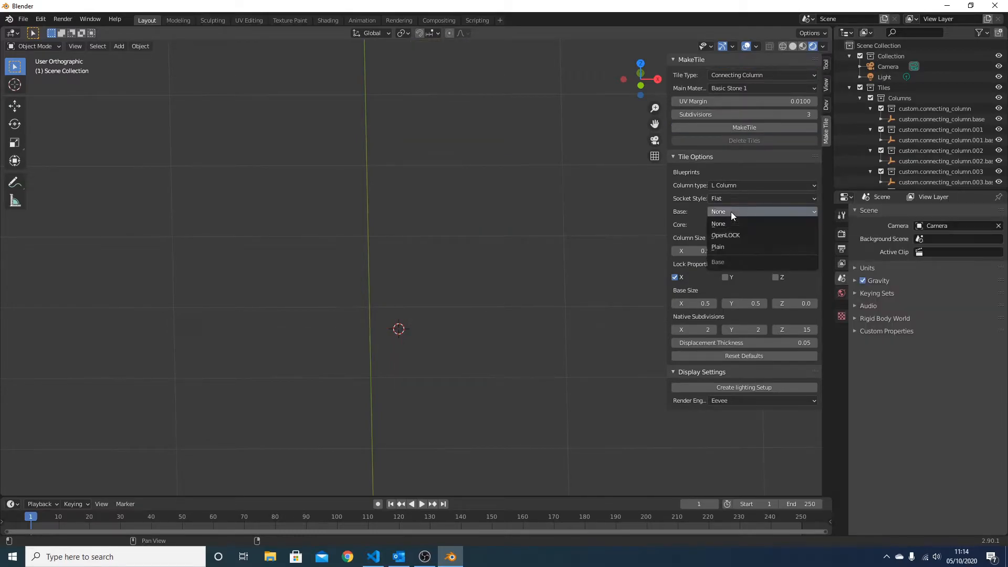
pyautogui.click(725, 247)
pyautogui.click(738, 128)
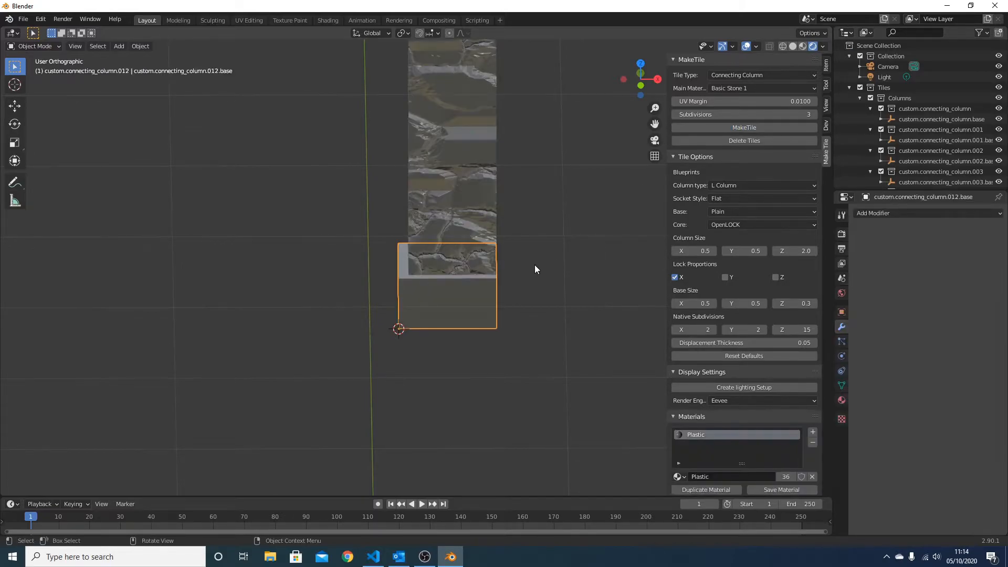
pyautogui.scroll(-3, 535, 264)
pyautogui.moveTo(534, 265); pyautogui.dragTo(830, 247, button='middle')
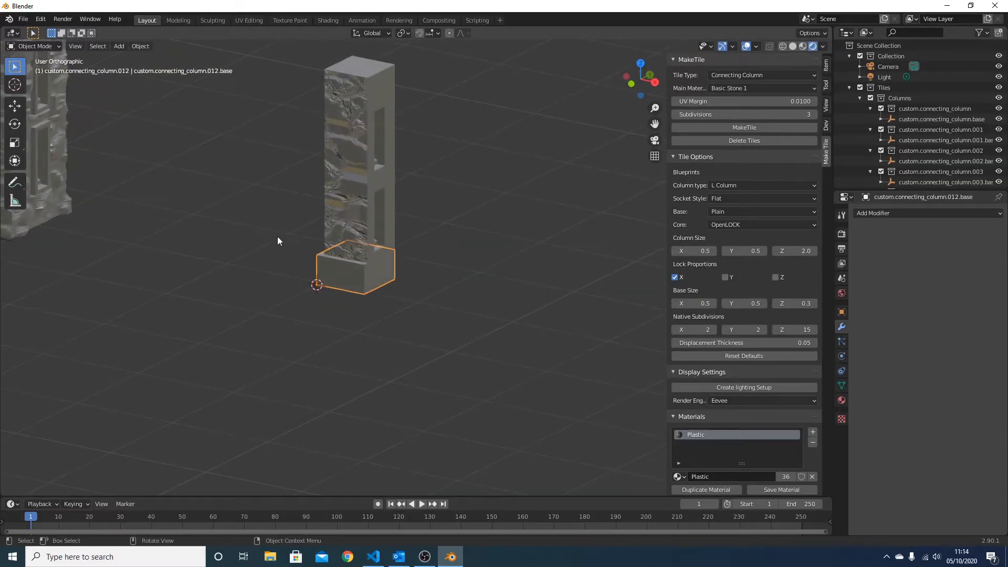
# Select the core of the plain-based L column and set the base type to OpenLOCK
pyautogui.click(345, 212)
pyautogui.moveTo(346, 212); pyautogui.dragTo(398, 241, button='middle')
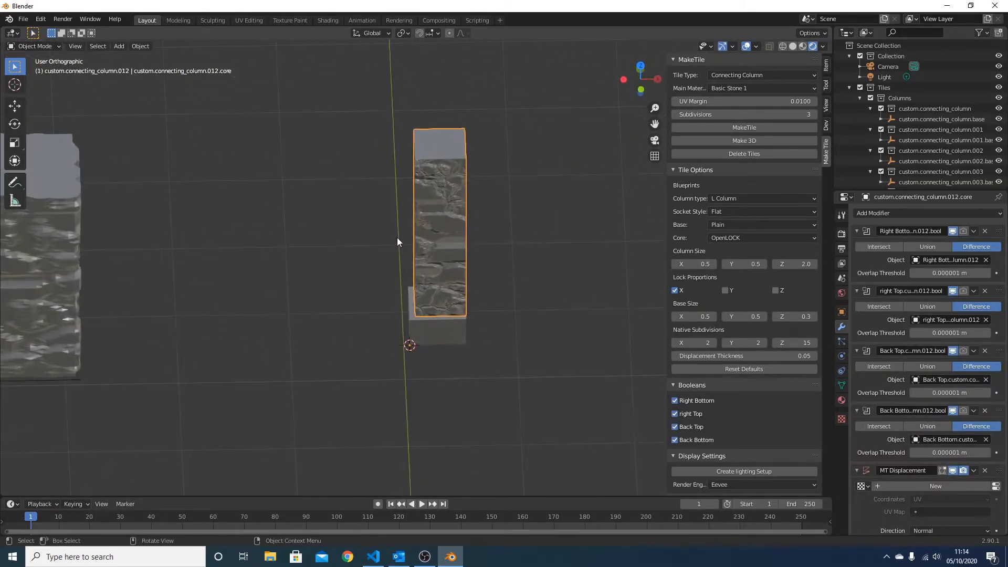
pyautogui.click(767, 225)
pyautogui.click(769, 245)
pyautogui.scroll(-5, 461, 281)
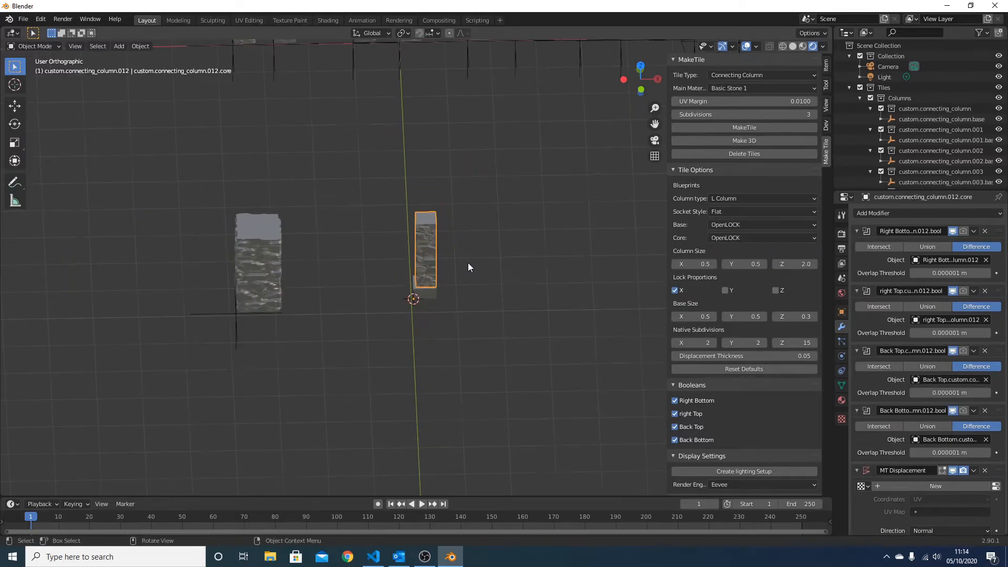
# Place the 3D cursor beside the plain-based column and generate a flat-socket L column with an OpenLOCK base there
pyautogui.keyDown('shift'); pyautogui.rightClick(511, 288); pyautogui.keyUp('shift')
pyautogui.click(765, 127)
pyautogui.moveTo(536, 283); pyautogui.dragTo(549, 254, button='middle')
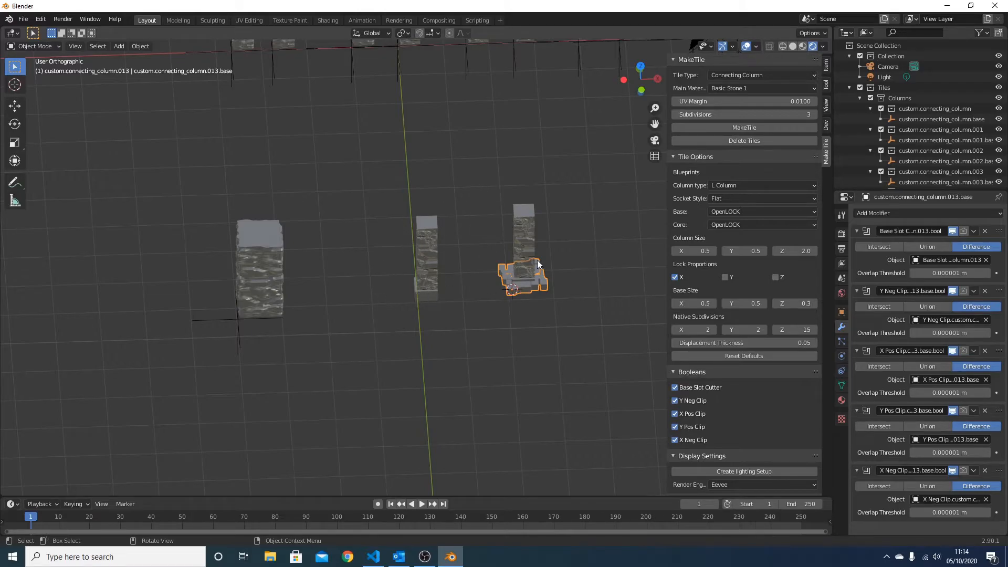
pyautogui.scroll(-3, 544, 237)
pyautogui.keyDown('shift'); pyautogui.moveTo(524, 217); pyautogui.dragTo(440, 236, button='middle'); pyautogui.keyUp('shift')
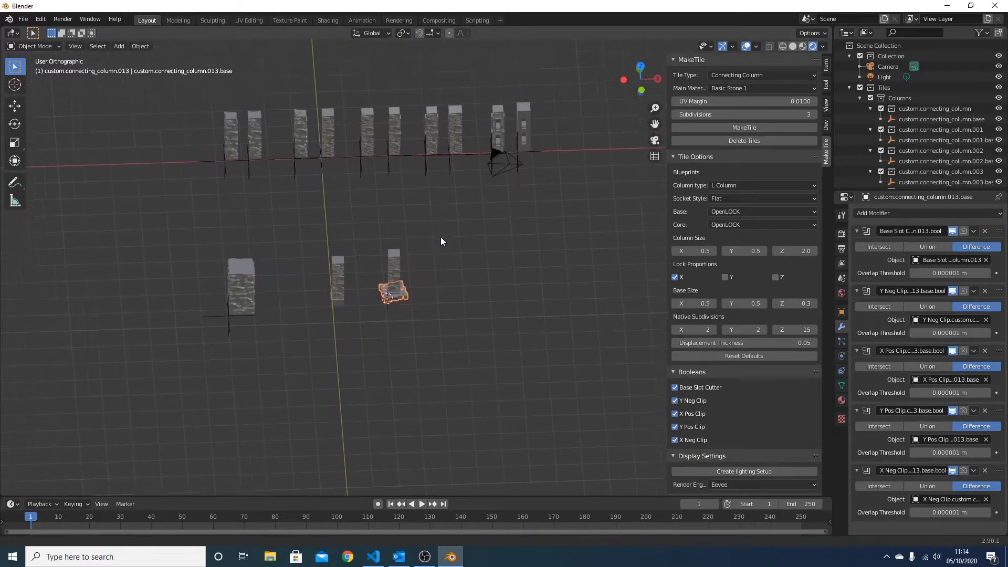
pyautogui.scroll(3, 440, 236)
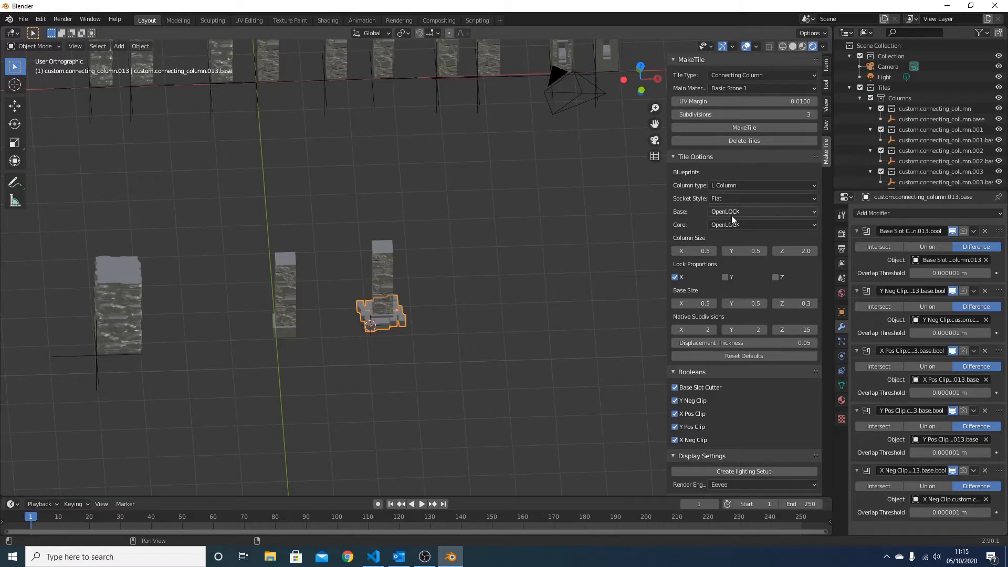
# Turn off the Base Slot Cutter and all four X and Y clip booleans on the new column's OpenLOCK base
pyautogui.moveTo(675, 389); pyautogui.dragTo(672, 442)
pyautogui.moveTo(408, 335); pyautogui.dragTo(484, 298, button='middle')
pyautogui.click(484, 297)
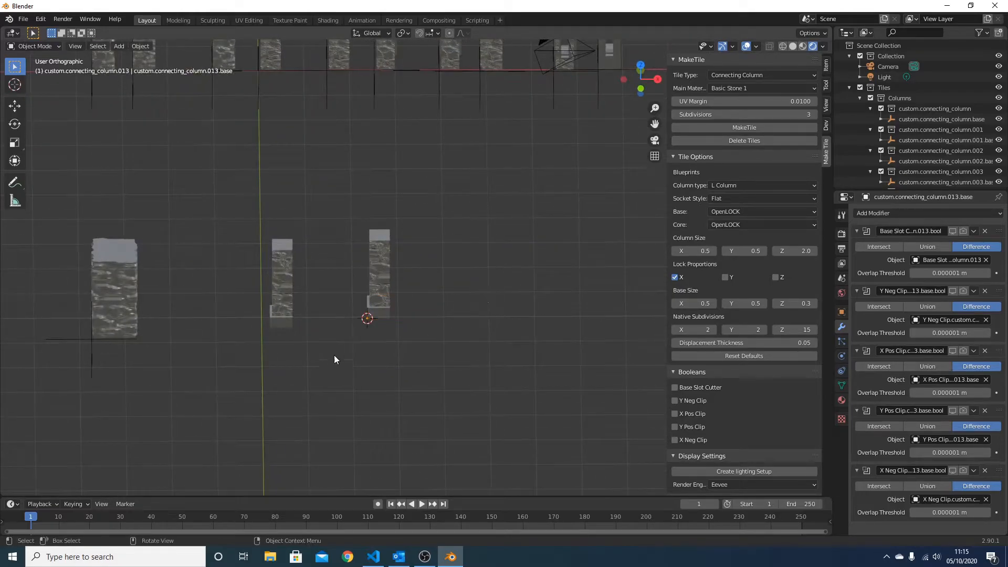
# Lock the Y proportion as well as X, and set the column and base sizes to 1 in X and Y
pyautogui.click(684, 300)
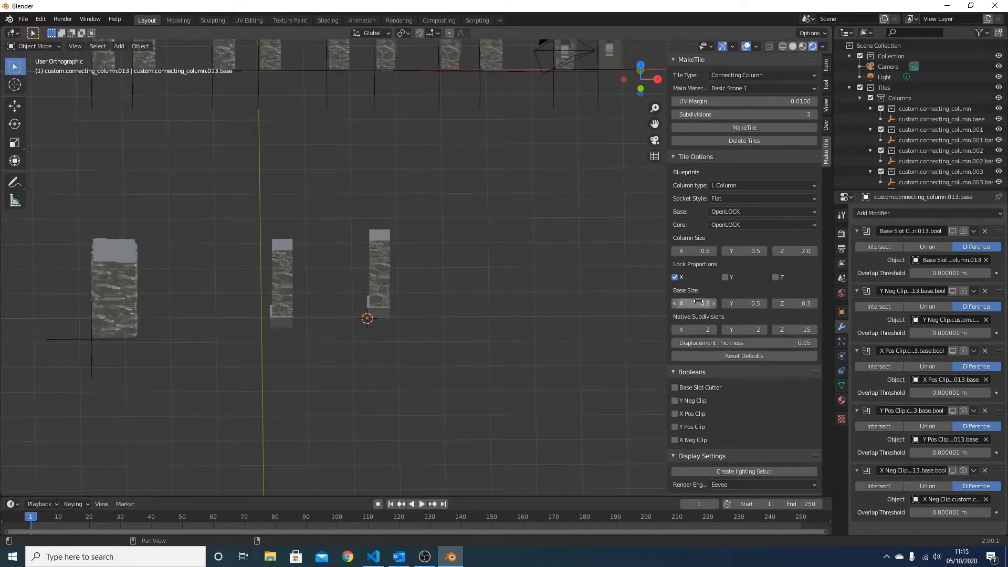
pyautogui.write('1')
pyautogui.click(726, 278)
pyautogui.click(693, 251)
pyautogui.write('1')
pyautogui.press('BackSpace')
pyautogui.press('BackSpace')
pyautogui.press('BackSpace')
pyautogui.write('1')
pyautogui.press('Return')
pyautogui.scroll(-2, 525, 300)
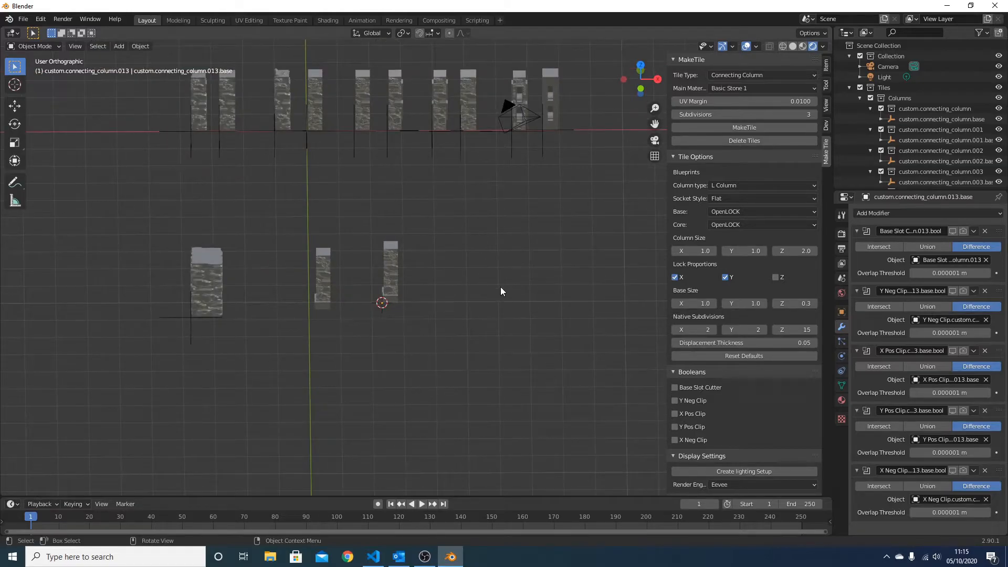
# Place the 3D cursor beside the OpenLOCK-based column in top view and generate an L column with Textured sockets there
pyautogui.press('KP_7')
pyautogui.keyDown('shift'); pyautogui.rightClick(432, 323); pyautogui.keyUp('shift')
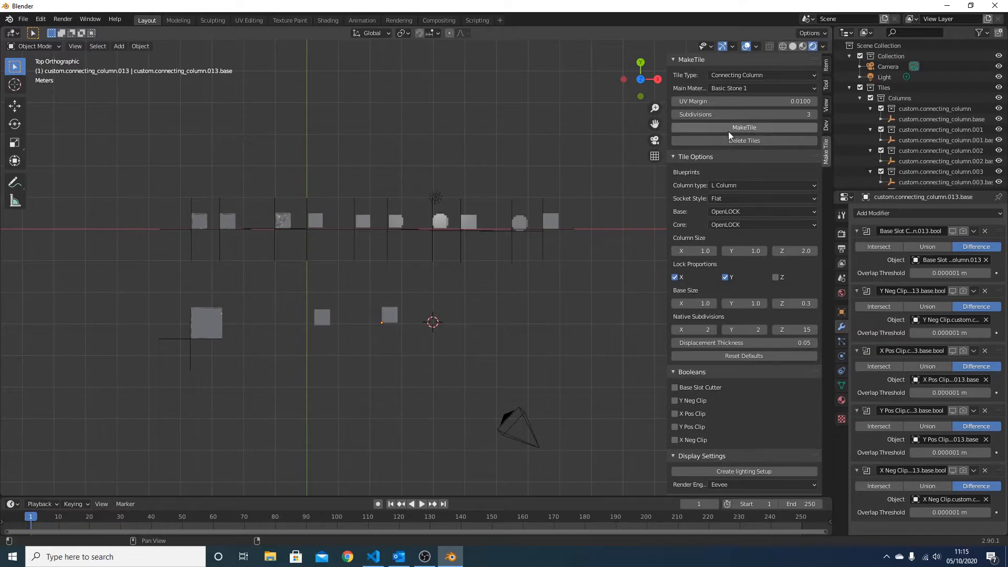
pyautogui.click(730, 198)
pyautogui.click(730, 222)
pyautogui.click(745, 127)
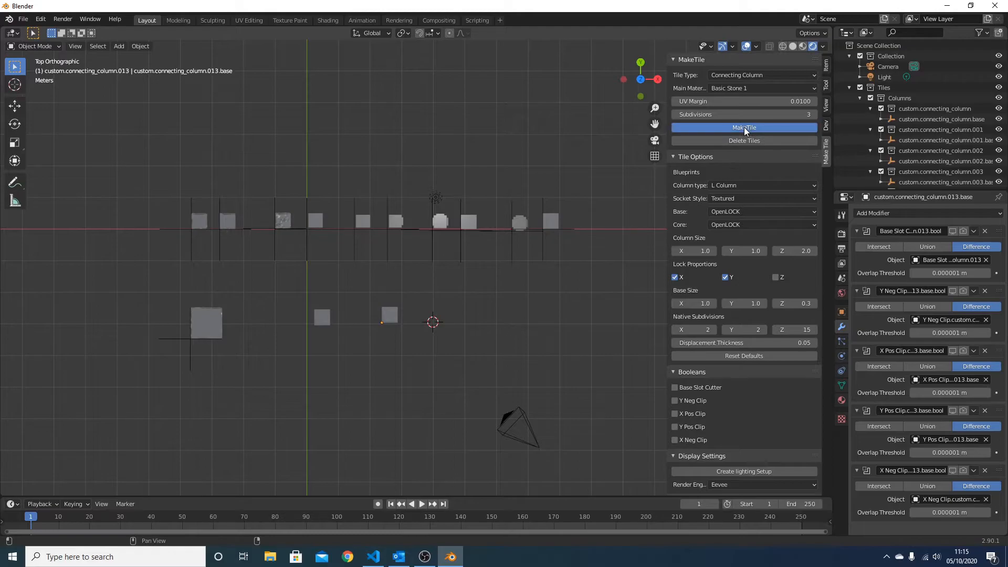
# Select the core of the new textured-socket L column
pyautogui.moveTo(462, 246); pyautogui.dragTo(493, 326, button='middle')
pyautogui.moveTo(550, 207); pyautogui.dragTo(620, 270, button='middle')
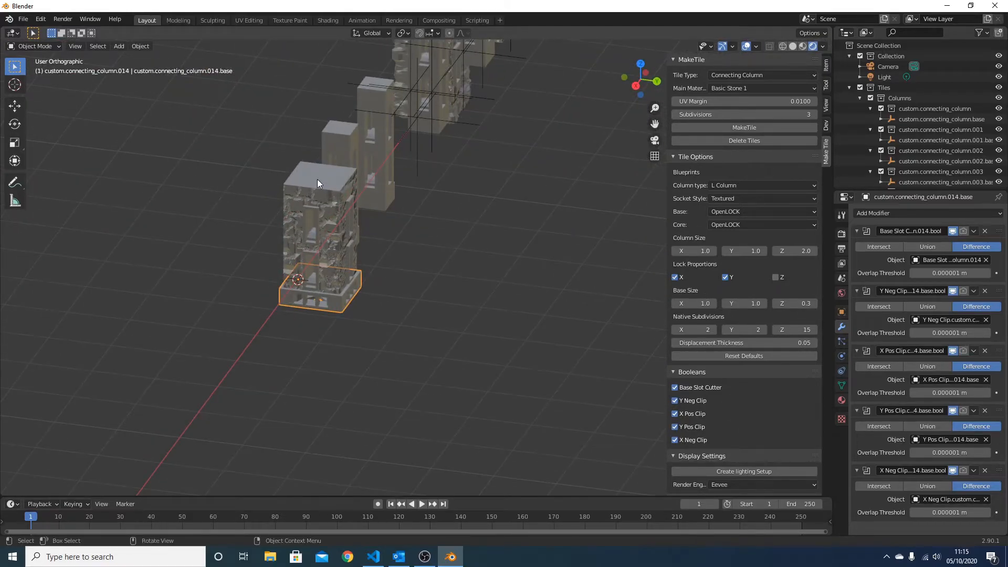
pyautogui.click(319, 208)
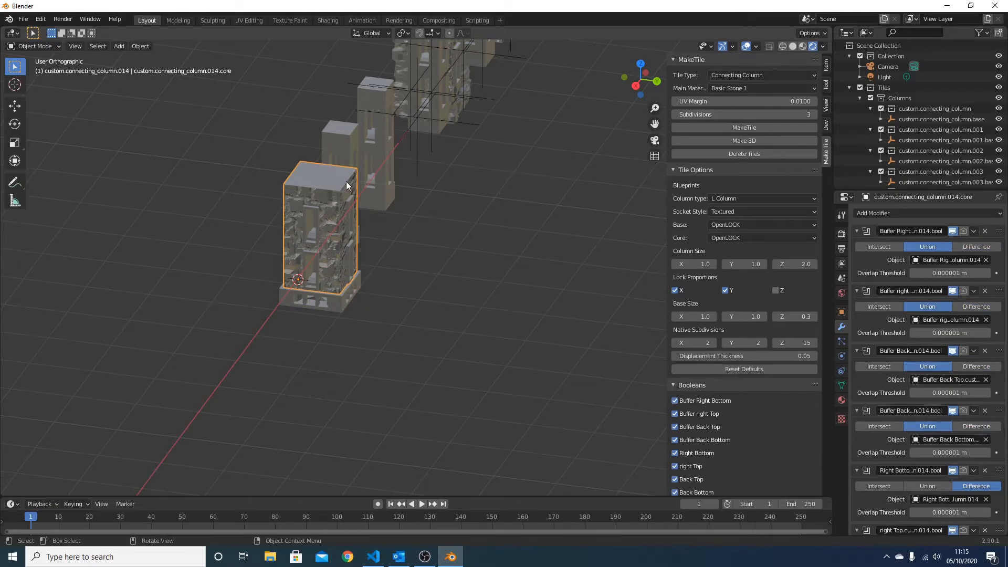
pyautogui.scroll(-3, 346, 181)
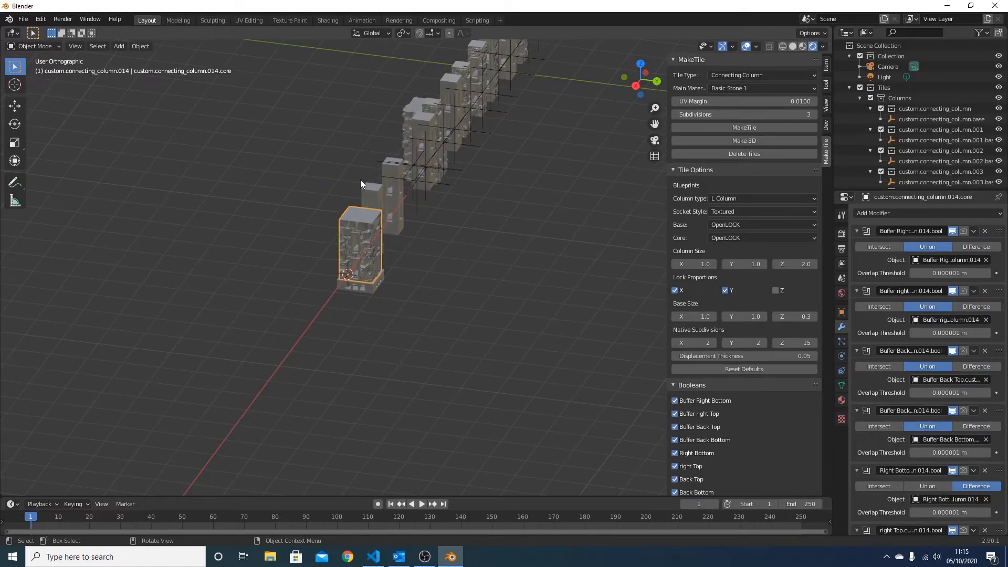